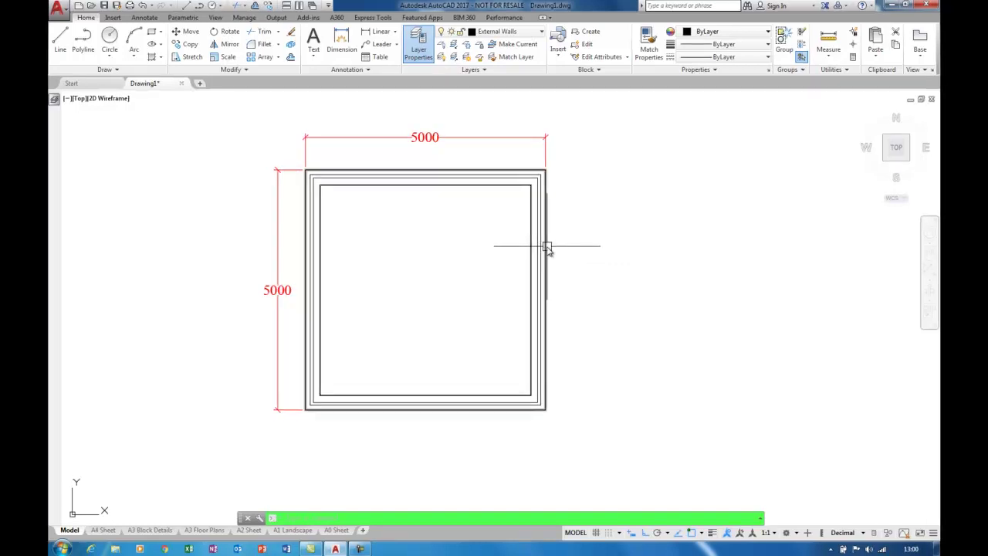
# Window-select the five wall outlines and start a block definition from them with B
pyautogui.moveTo(547, 247)
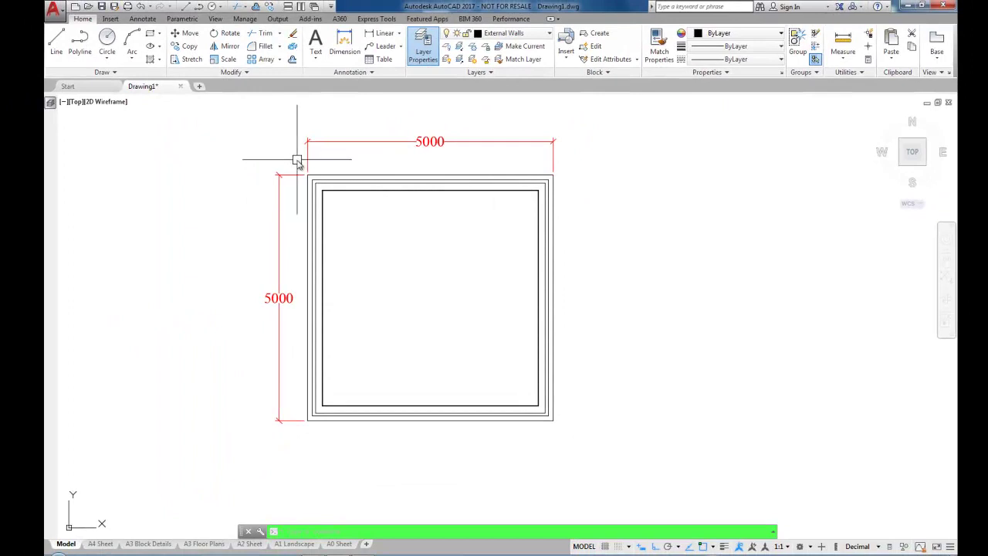
pyautogui.click(297, 159)
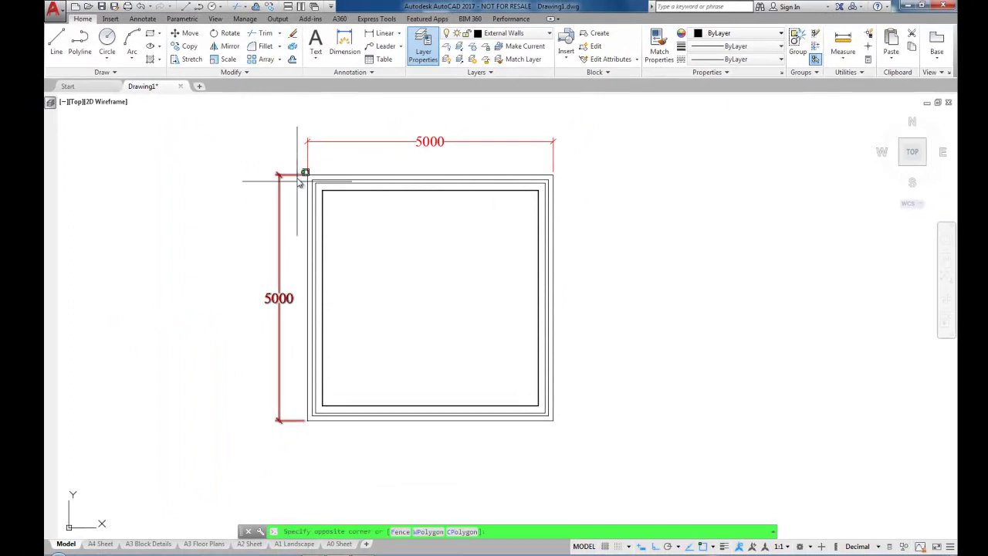
pyautogui.click(600, 434)
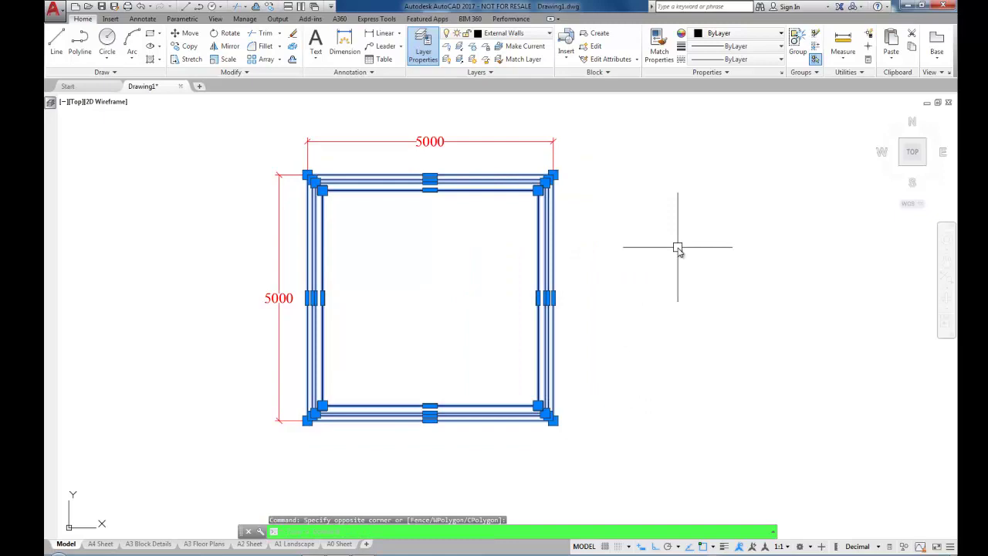
pyautogui.write('B')
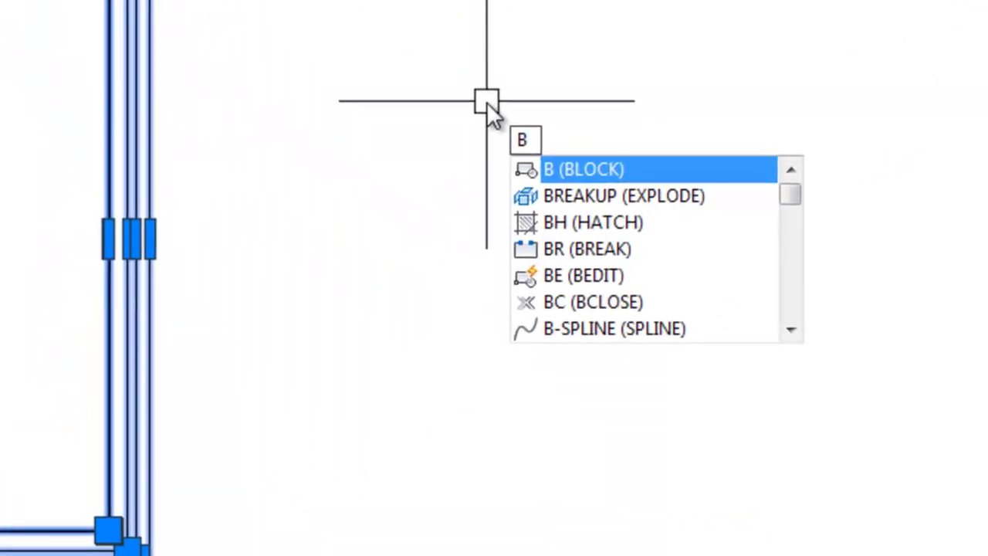
pyautogui.press('Return')
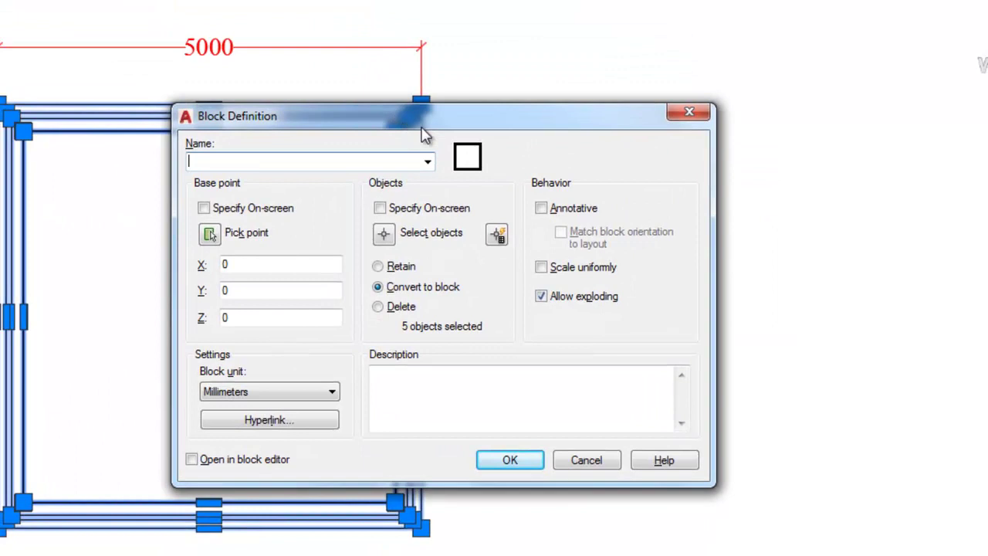
# Create the block 'Dynamic Wall Block' with its base point at the outer bottom-left corner
pyautogui.moveTo(389, 116); pyautogui.dragTo(677, 147)
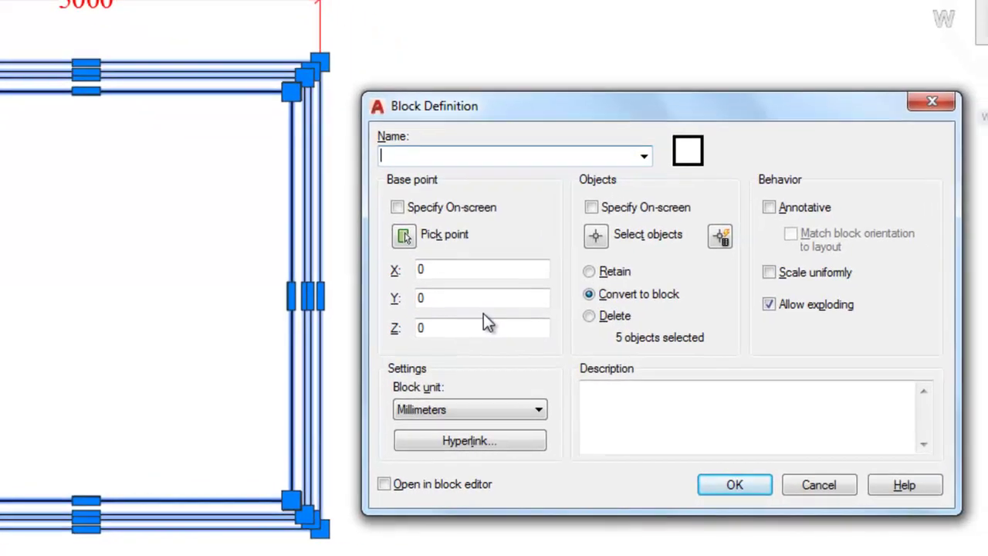
pyautogui.write('Dynamic Wall Block')
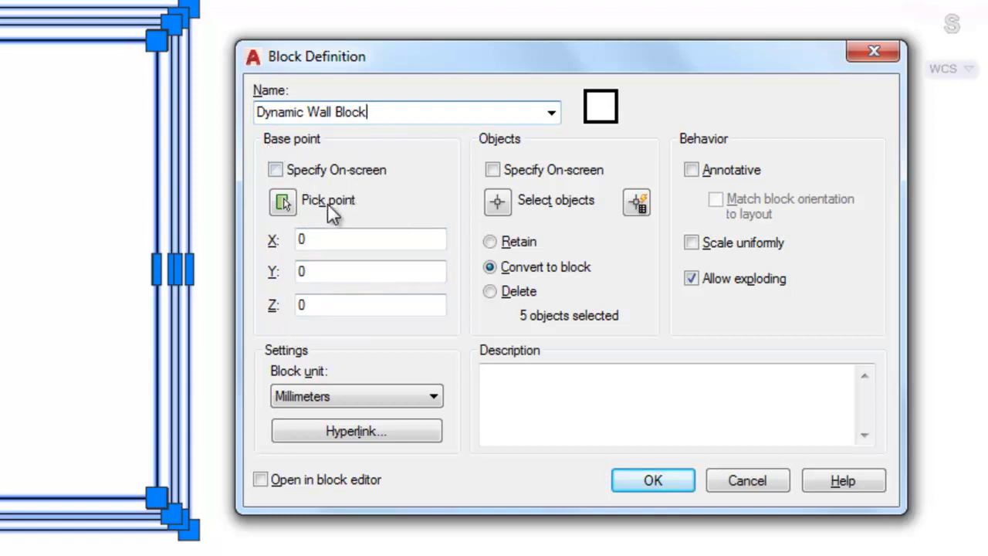
pyautogui.click(283, 202)
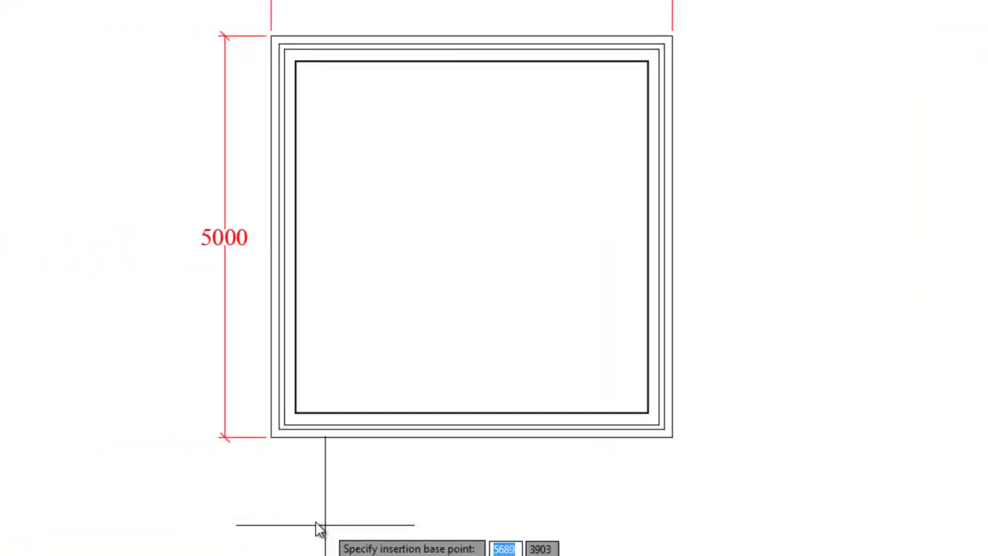
pyautogui.click(272, 439)
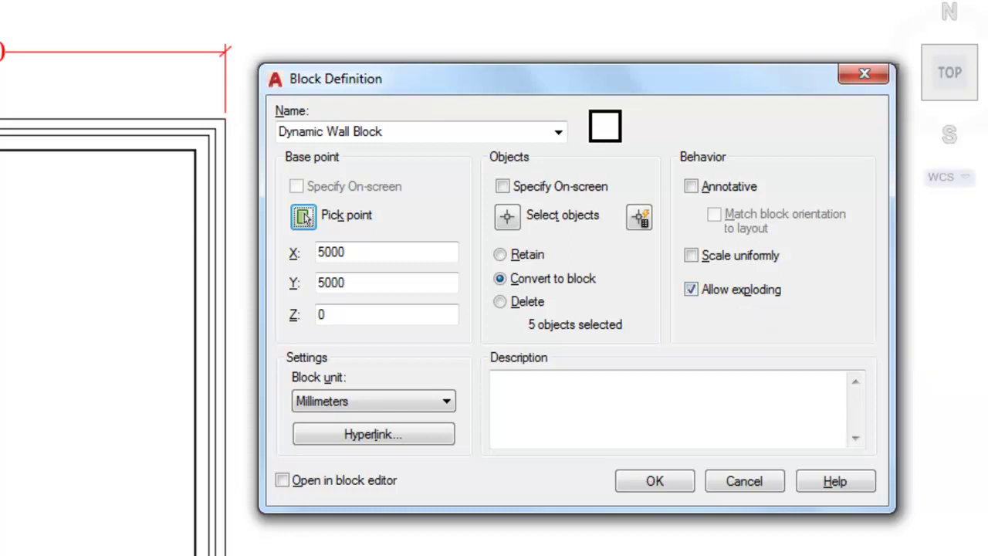
pyautogui.click(658, 484)
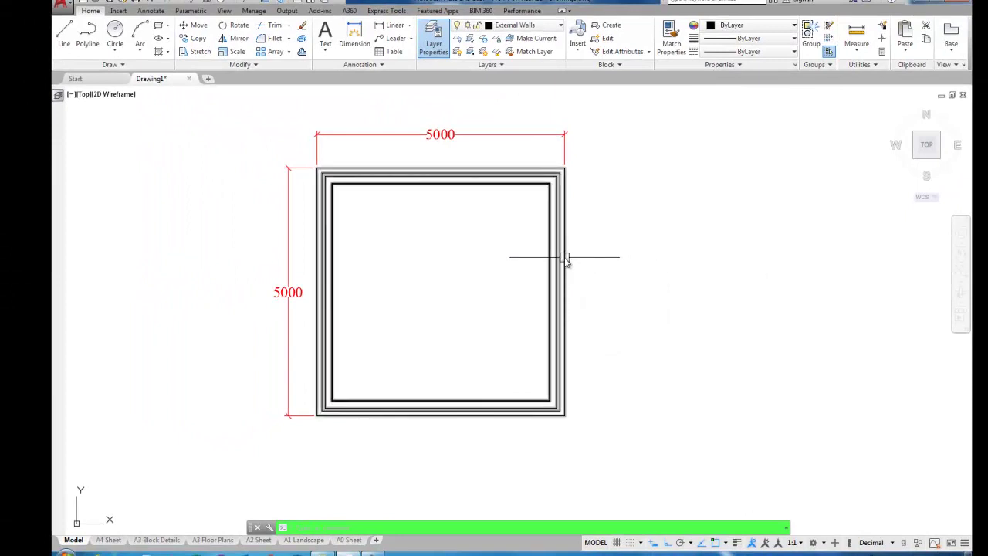
pyautogui.moveTo(565, 261)
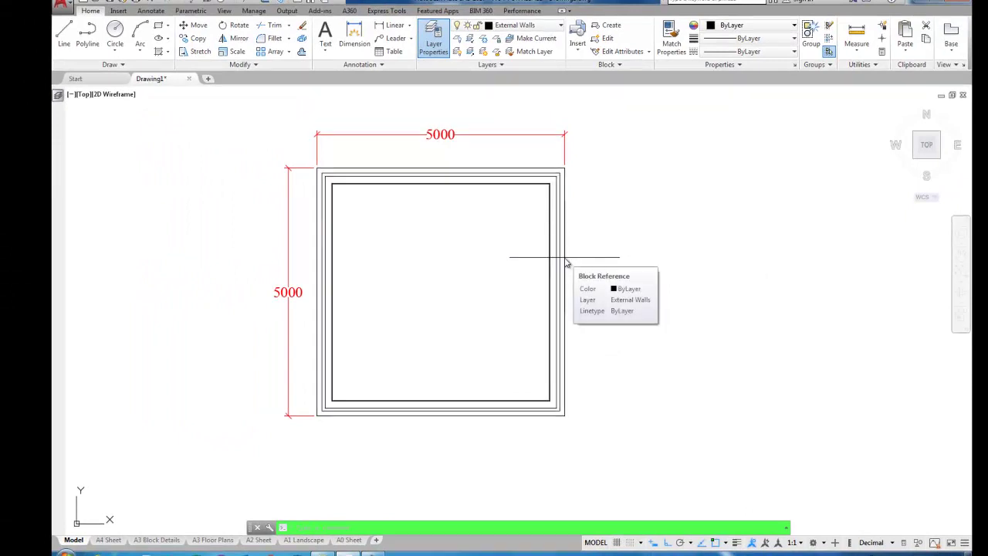
# Open the wall block reference as Dynamic Wall Block in the Block Editor
pyautogui.doubleClick(566, 260)
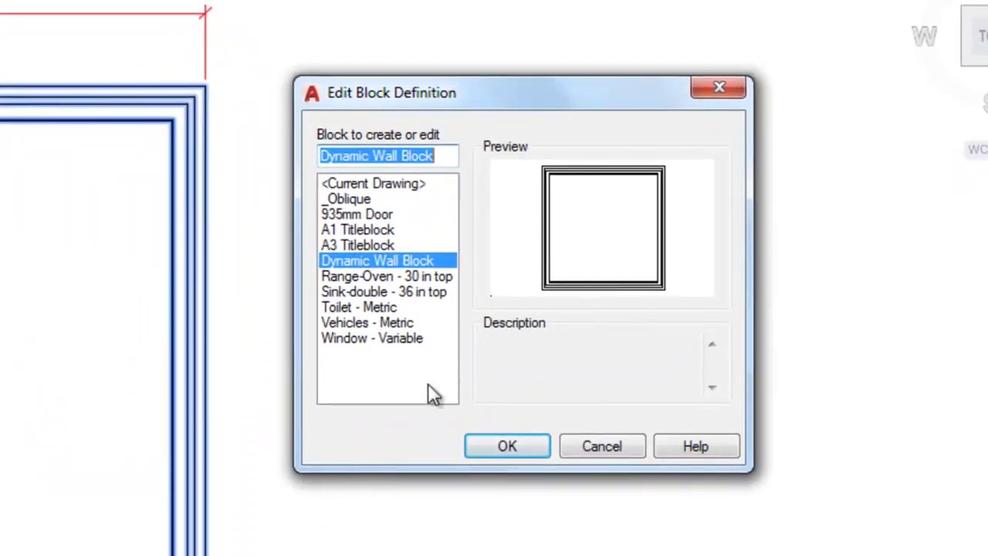
pyautogui.moveTo(513, 98); pyautogui.dragTo(478, 70)
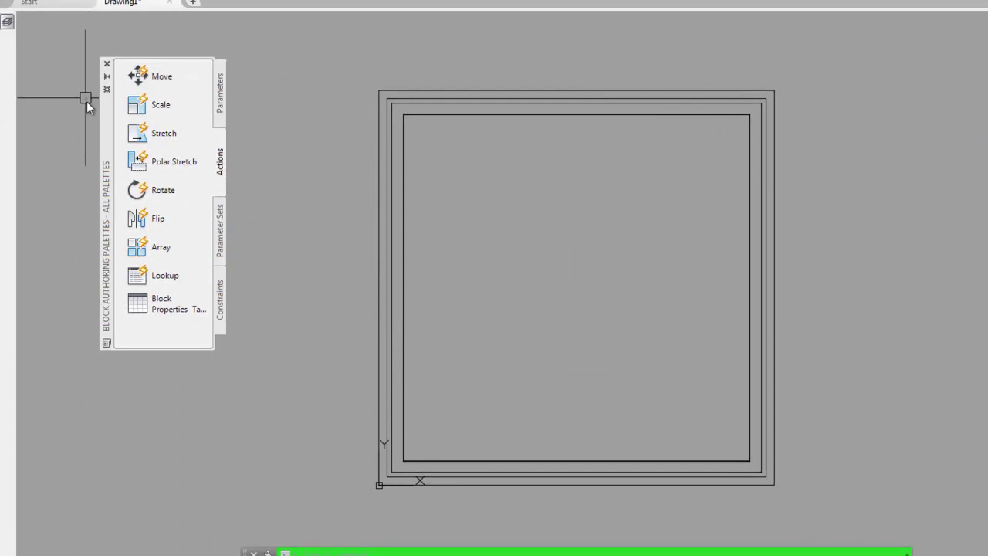
# Reposition the Block Authoring Palettes and display the Parameters set
pyautogui.moveTo(105, 112); pyautogui.dragTo(182, 154)
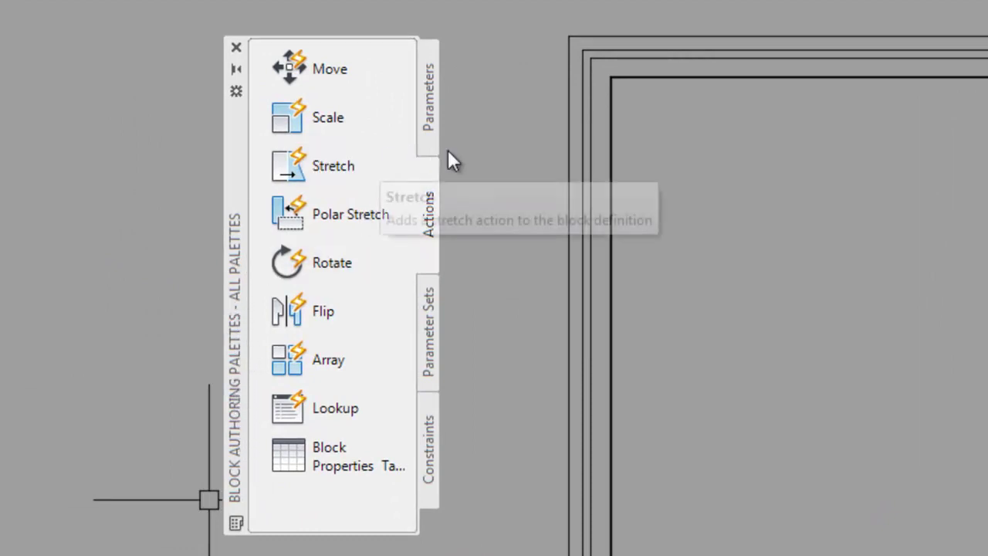
pyautogui.click(431, 108)
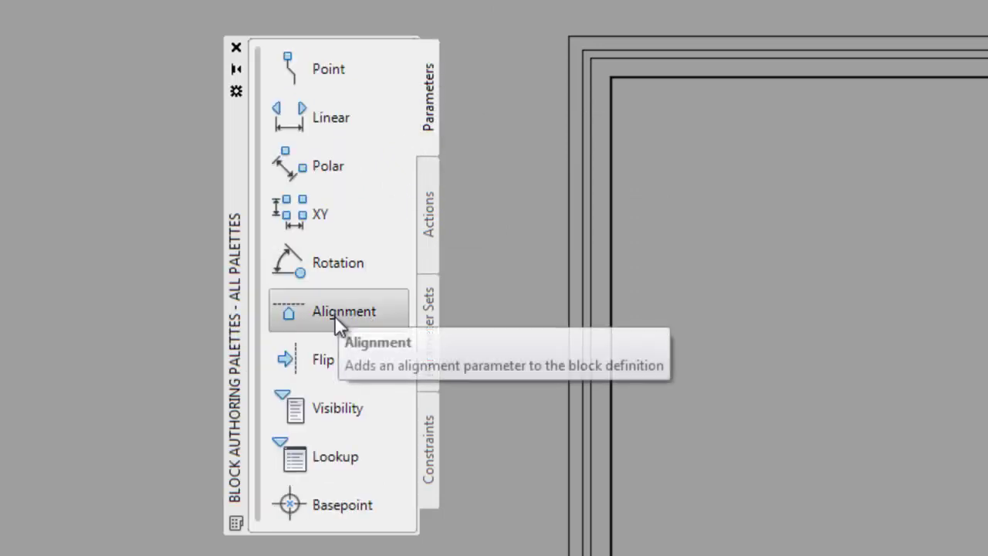
# Add linear parameter Distance1 from the lower to the upper inner left corner, labelled left of the wall
pyautogui.click(333, 123)
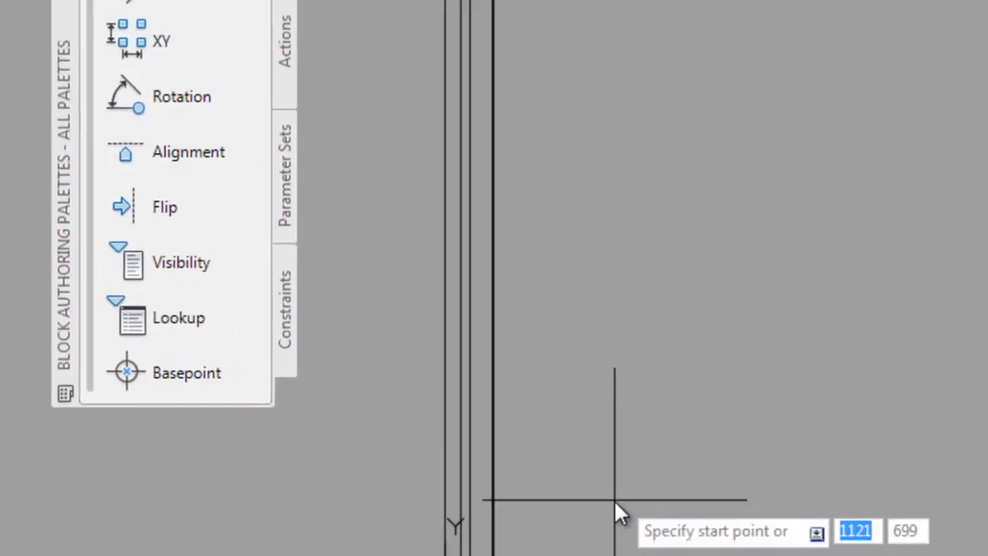
pyautogui.scroll(-5, 361, 457)
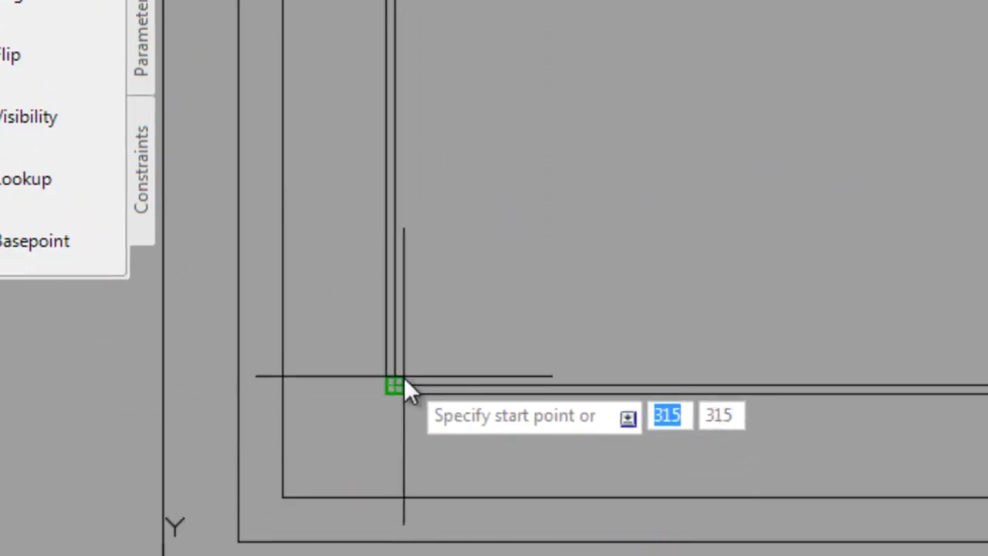
pyautogui.click(403, 380)
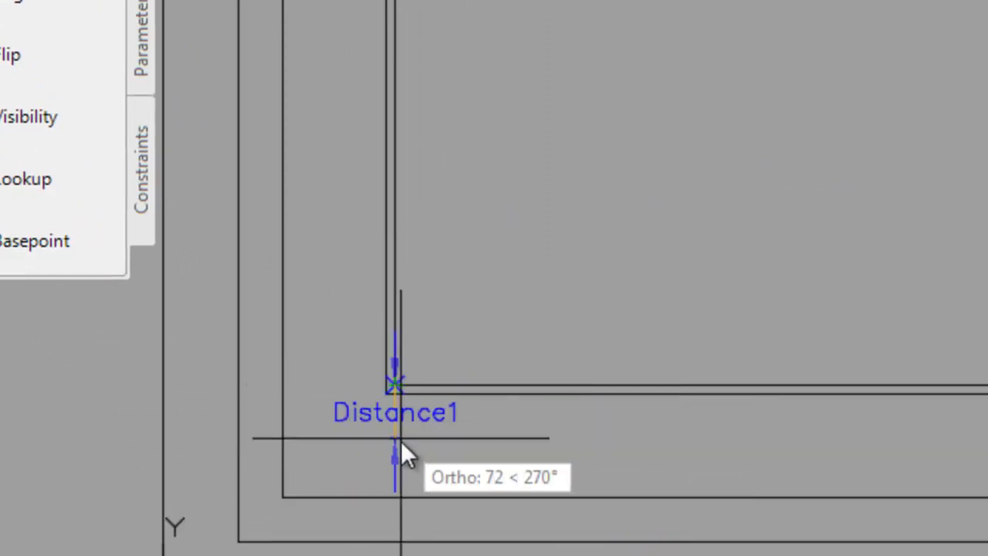
pyautogui.scroll(-3, 401, 437)
pyautogui.click(400, 413)
pyautogui.scroll(5, 448, 61)
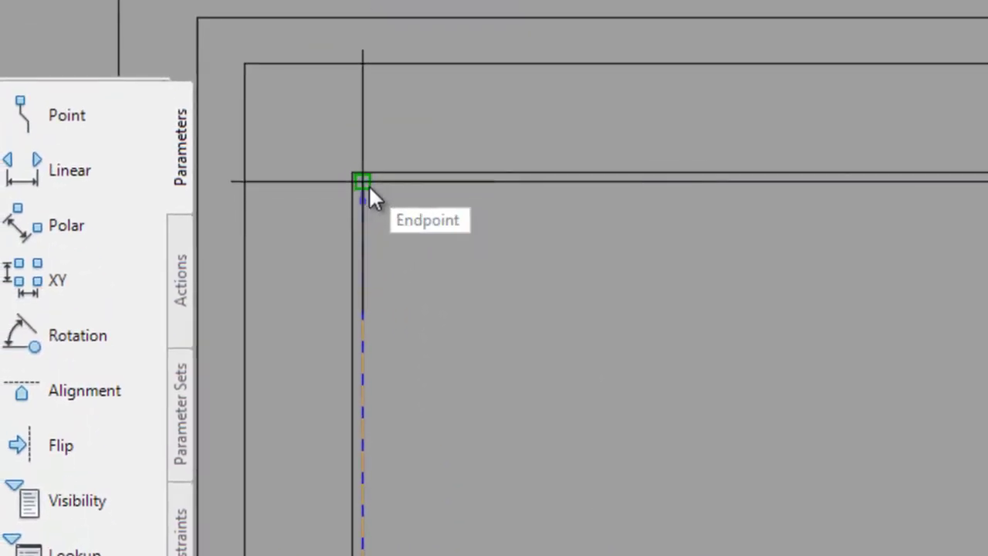
pyautogui.click(368, 186)
pyautogui.scroll(-1, 703, 197)
pyautogui.scroll(-3, 715, 196)
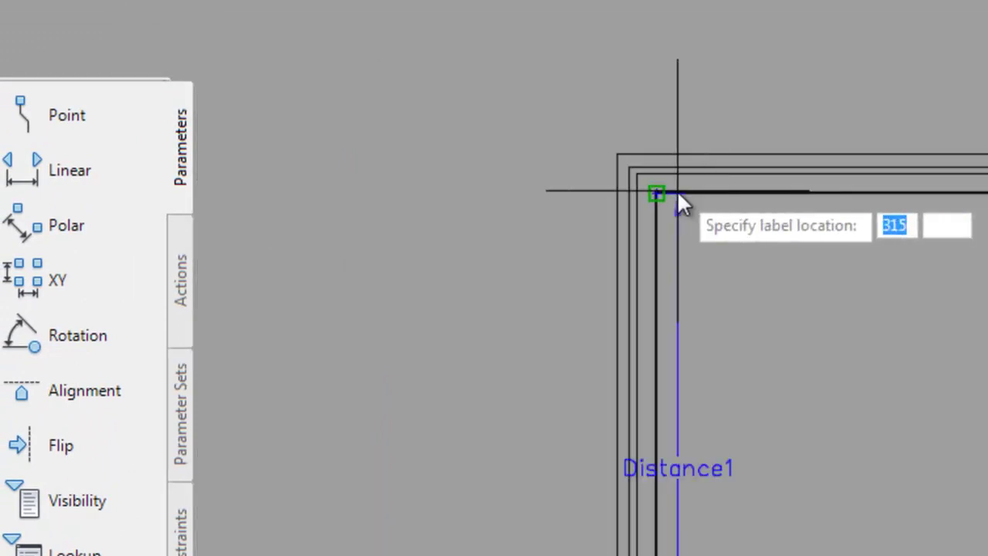
pyautogui.click(494, 100)
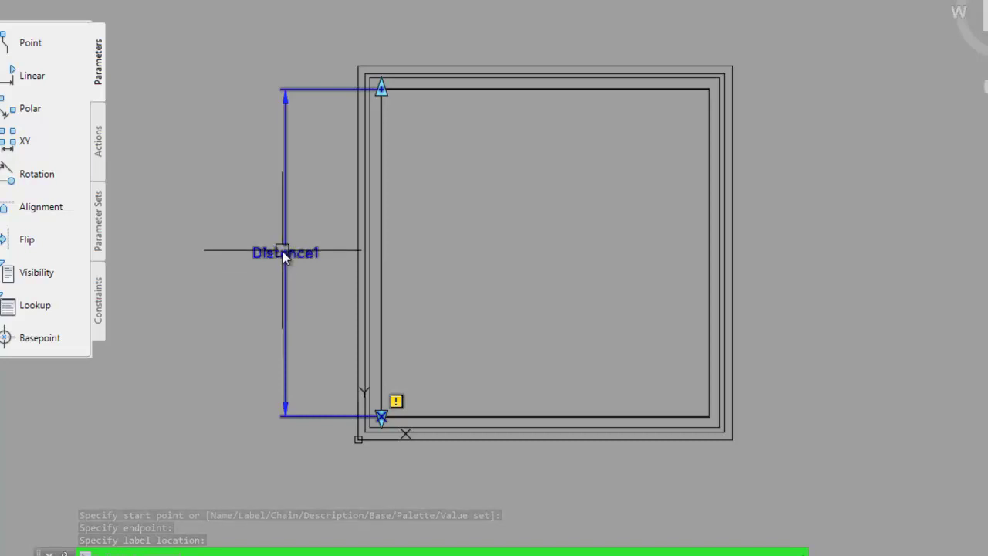
# Select and deselect Distance1, then zoom out to review the whole wall block
pyautogui.click(285, 253)
pyautogui.press('Escape')
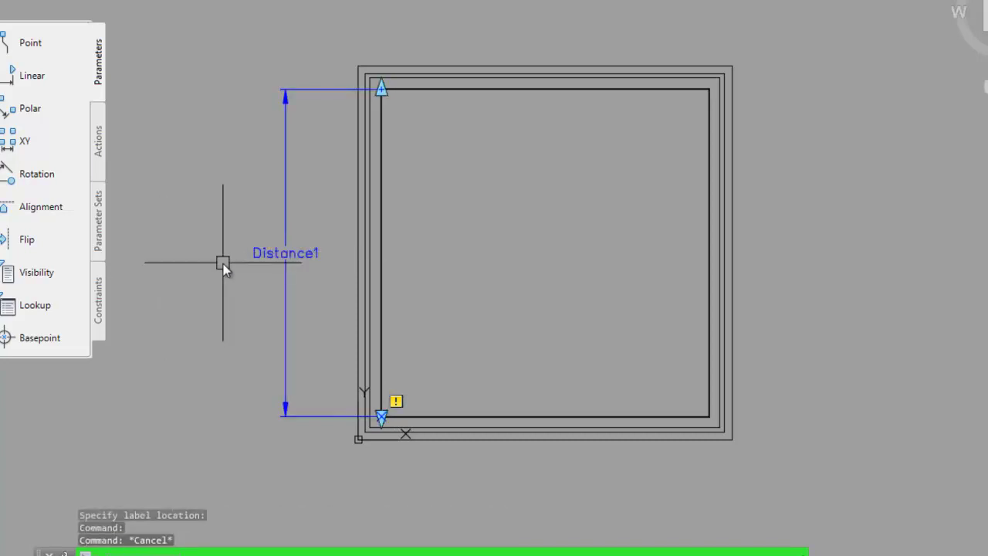
pyautogui.scroll(-1, 181, 132)
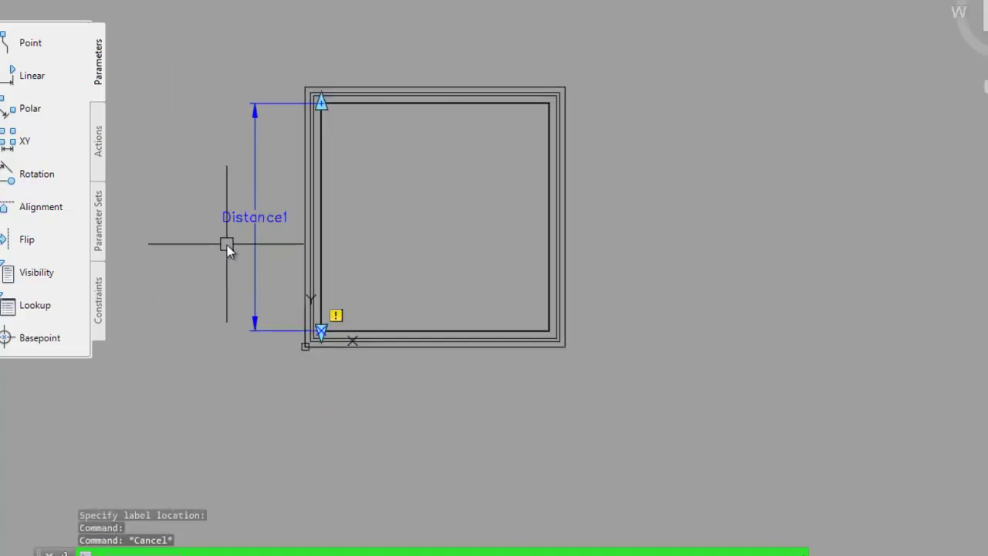
pyautogui.scroll(1, 236, 262)
pyautogui.scroll(1, 387, 334)
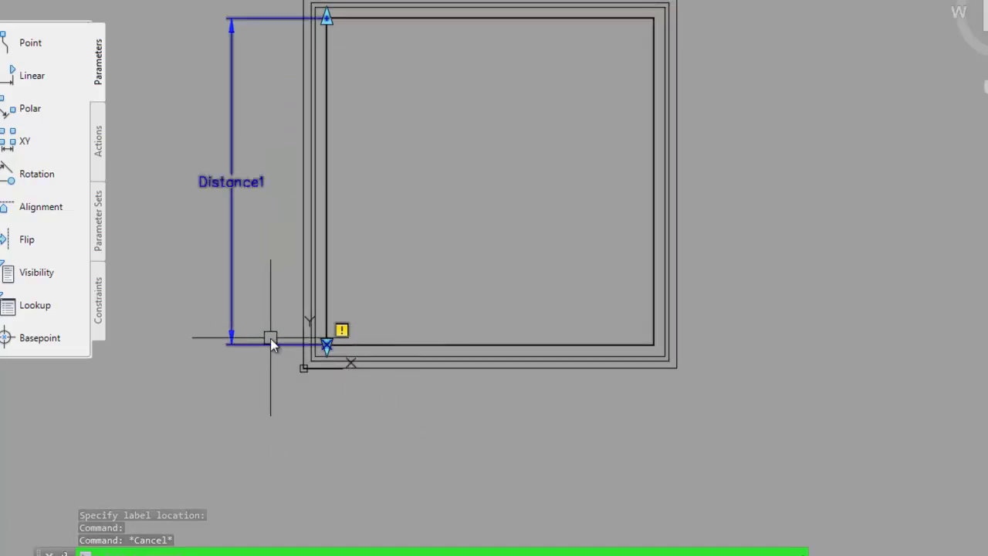
pyautogui.scroll(2, 271, 338)
pyautogui.scroll(1, 394, 357)
pyautogui.scroll(3, 316, 375)
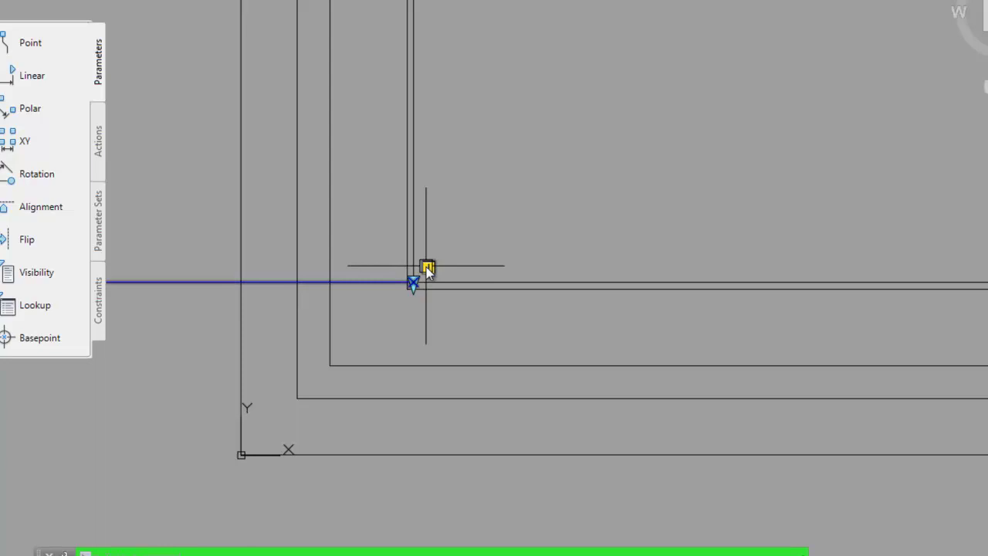
pyautogui.moveTo(429, 267)
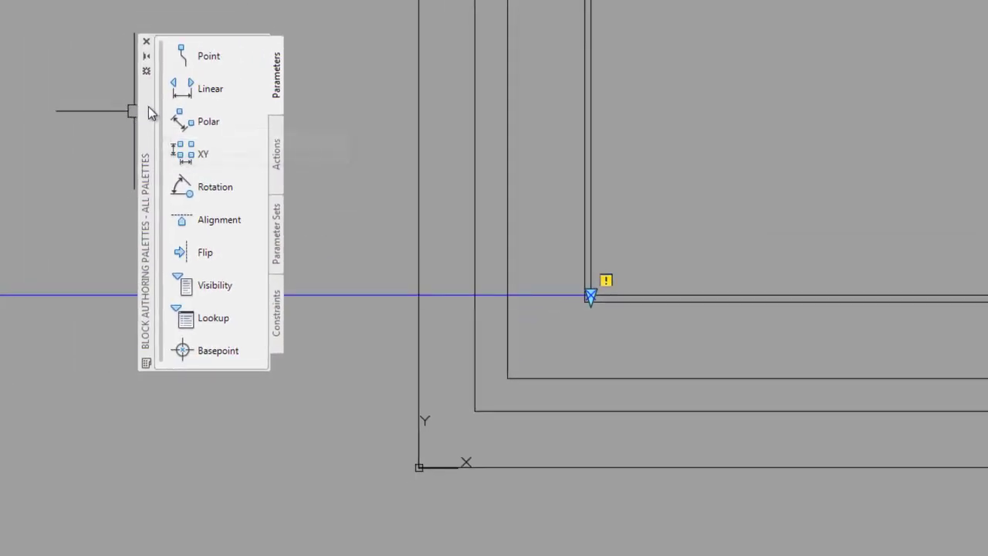
# Move the palette up and left, then start a Stretch action from the Actions set
pyautogui.moveTo(149, 108); pyautogui.dragTo(124, 56)
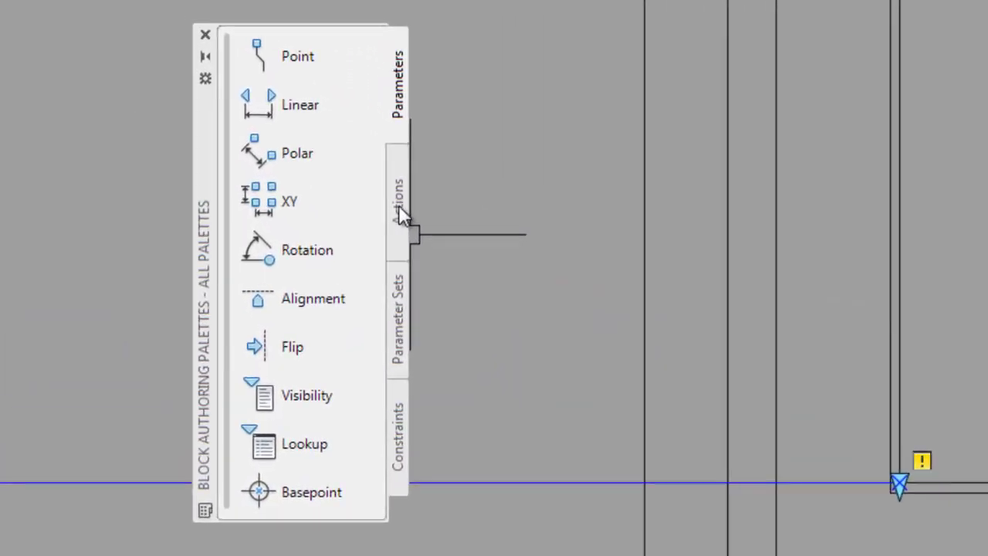
pyautogui.click(399, 207)
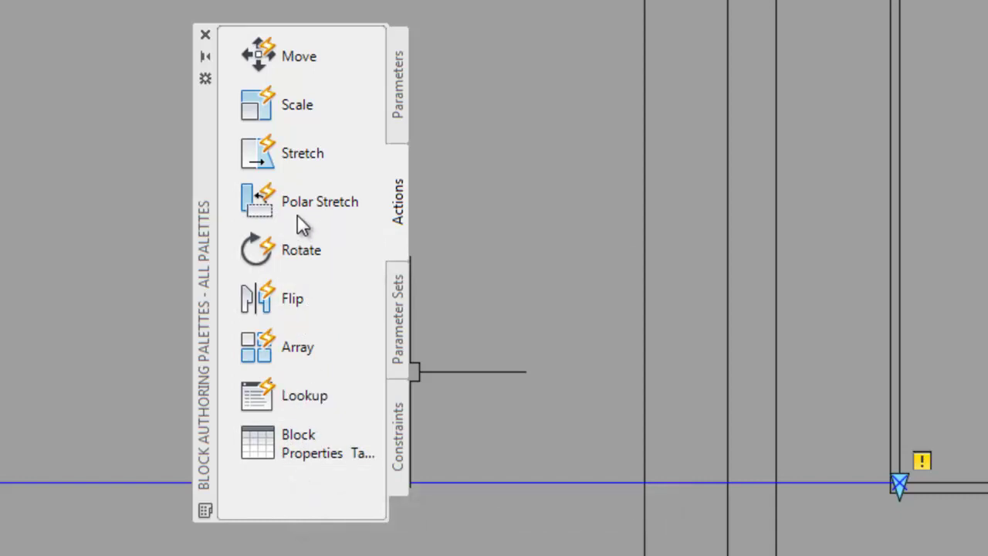
pyautogui.click(314, 309)
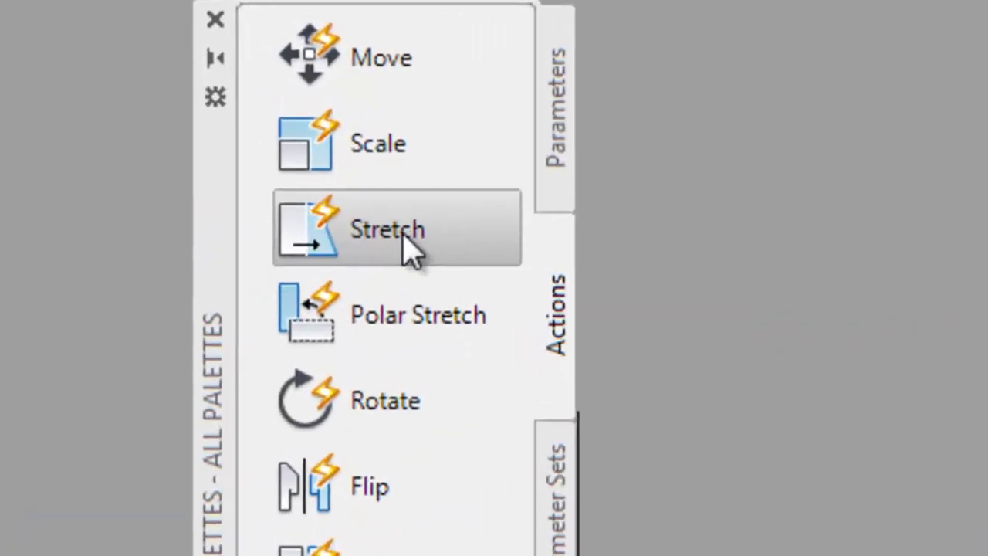
pyautogui.click(463, 240)
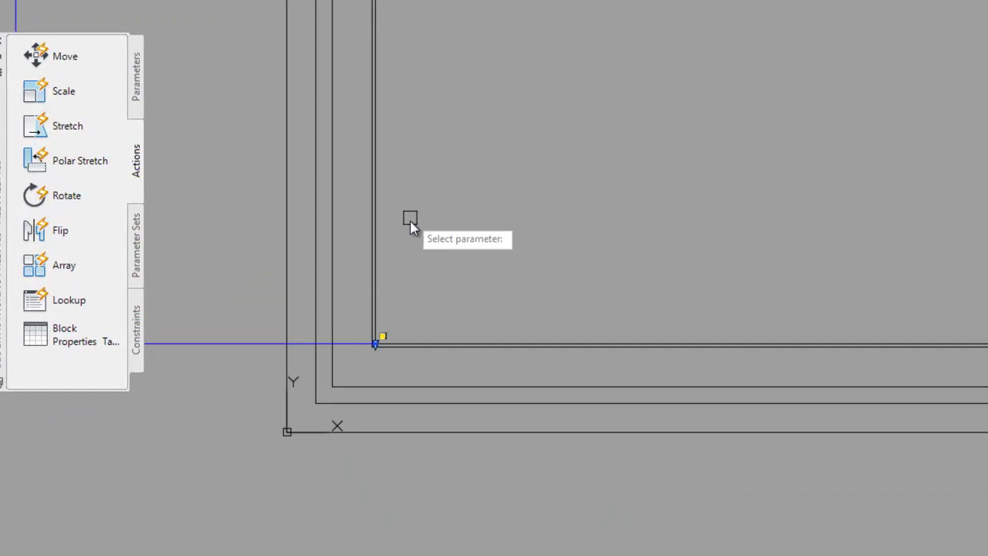
# Attach the Stretch action to the upper endpoint of the Distance1 parameter
pyautogui.scroll(-3, 482, 286)
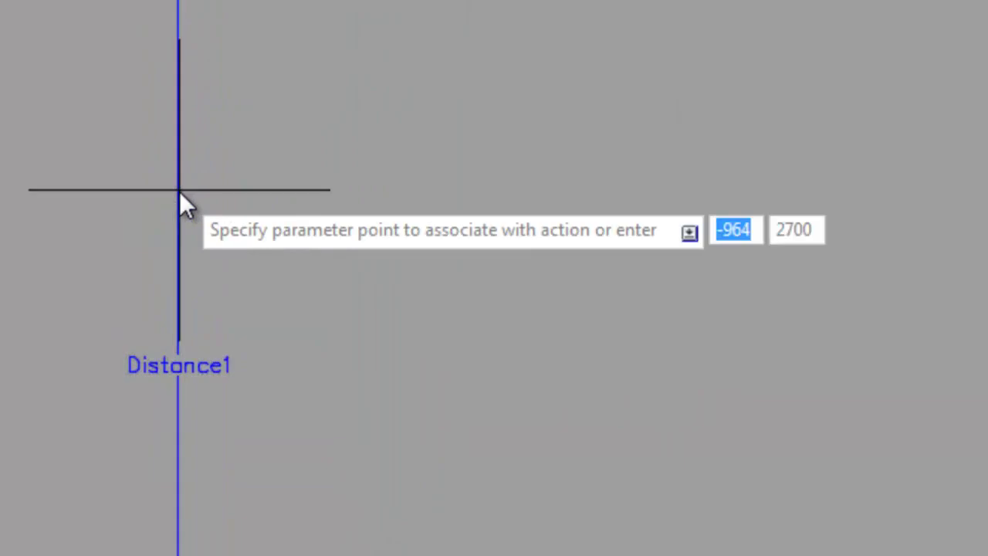
pyautogui.scroll(-2, 112, 531)
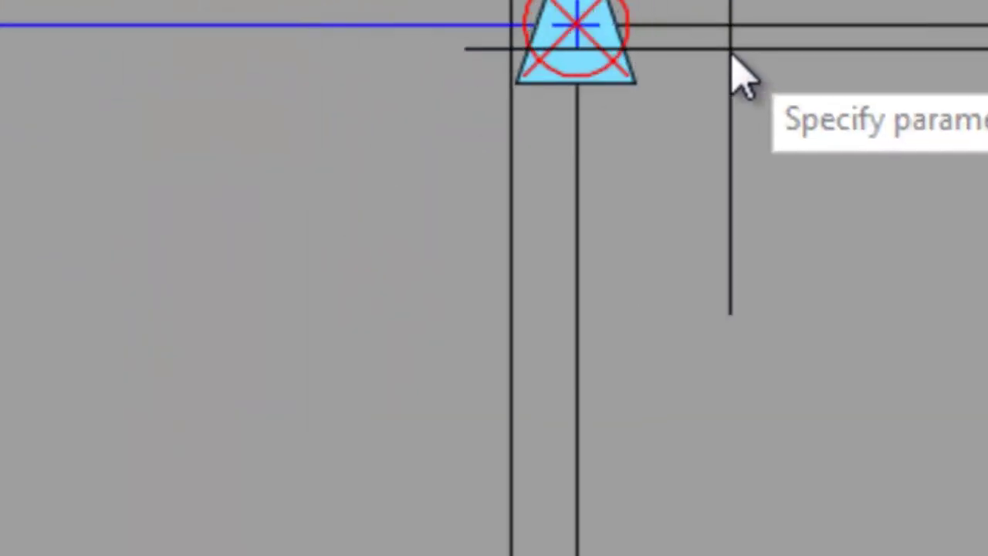
pyautogui.scroll(5, 621, 378)
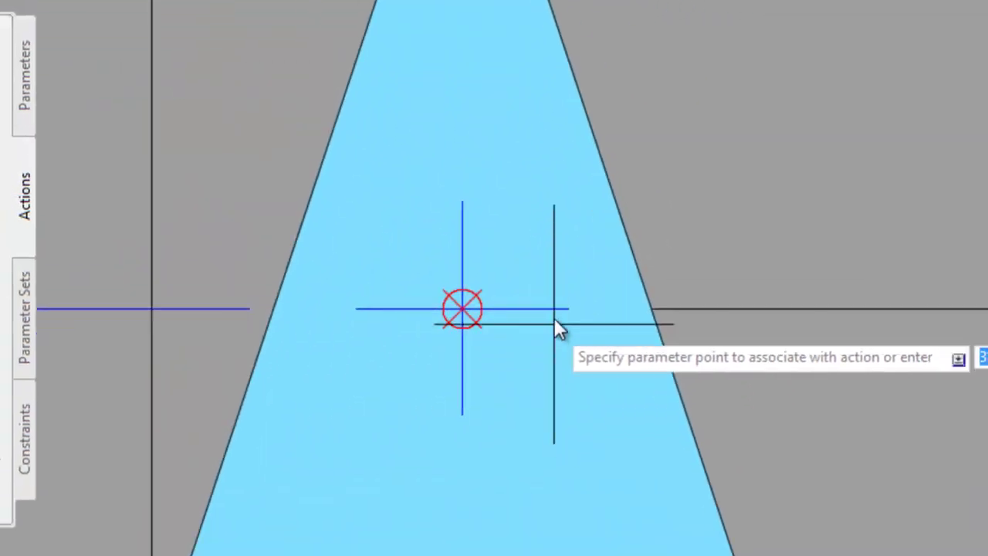
pyautogui.scroll(3, 433, 351)
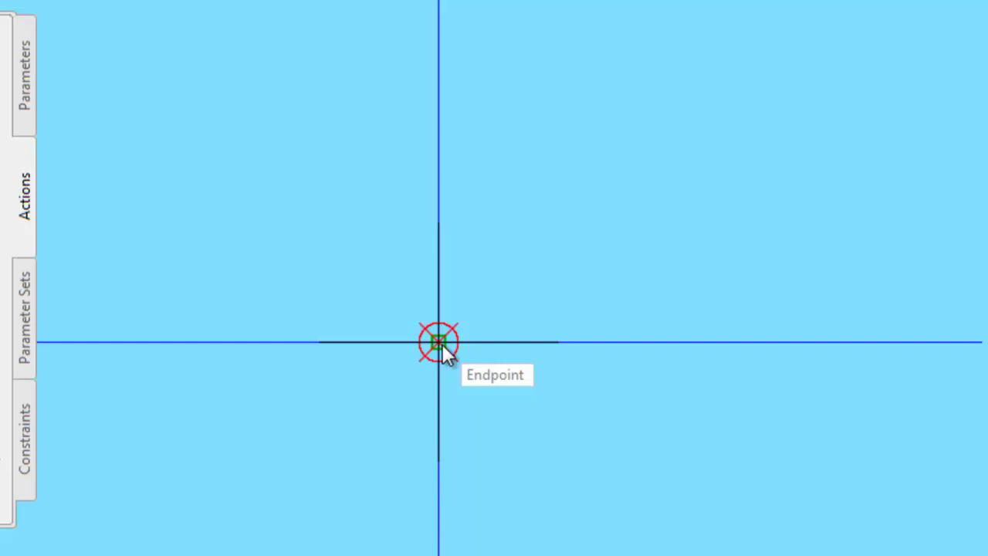
pyautogui.click(443, 345)
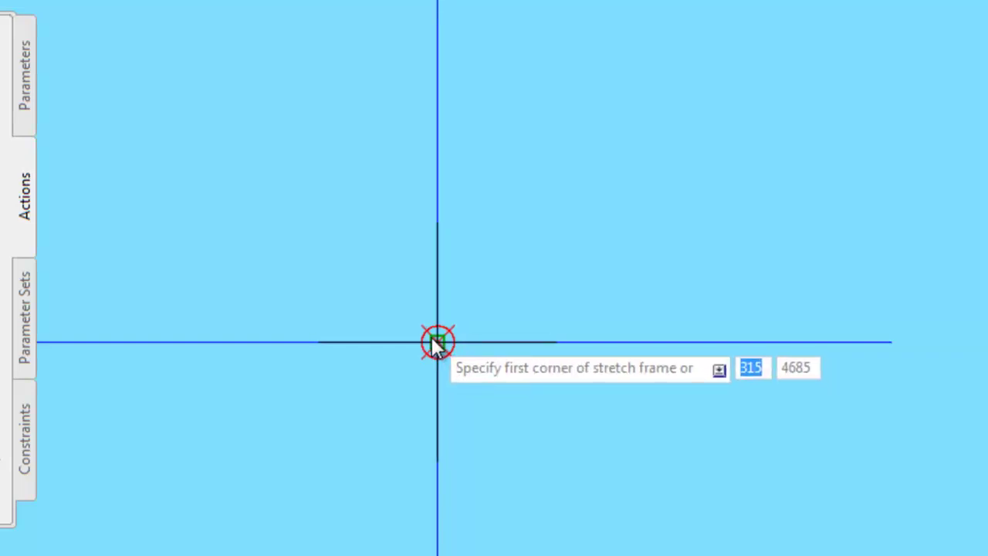
# Draw the stretch frame around the upper portion of the wall
pyautogui.scroll(-4, 437, 343)
pyautogui.scroll(-5, 435, 340)
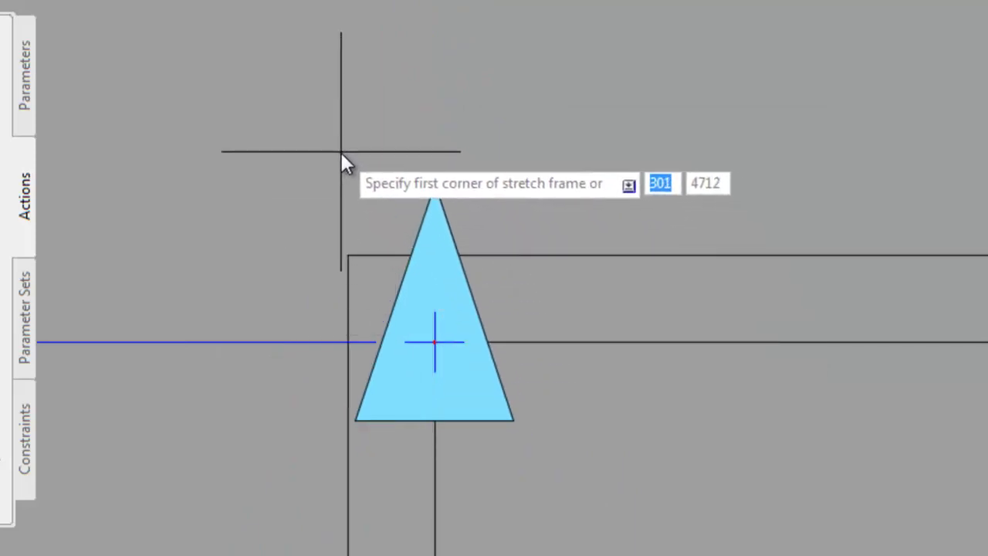
pyautogui.scroll(-4, 341, 152)
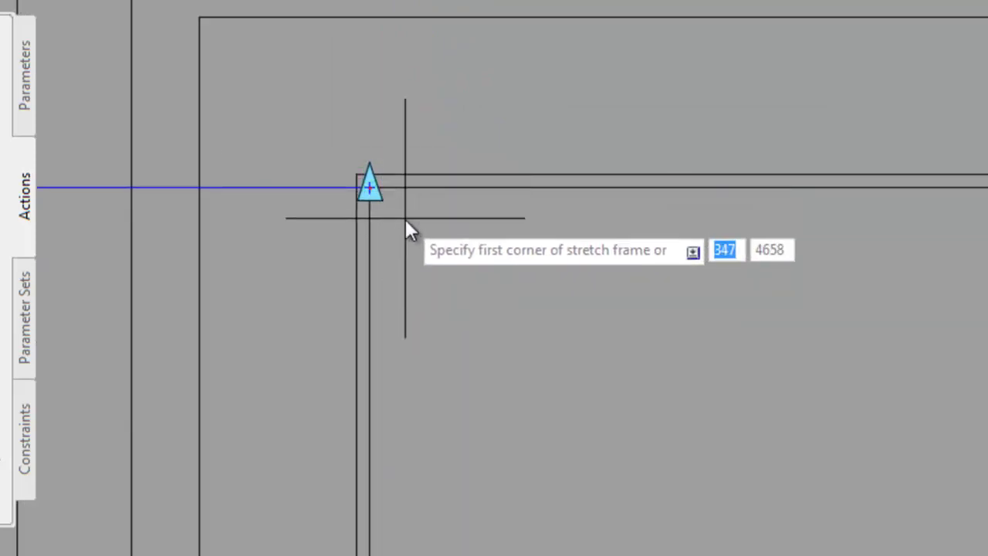
pyautogui.scroll(-2, 406, 226)
pyautogui.scroll(-4, 402, 226)
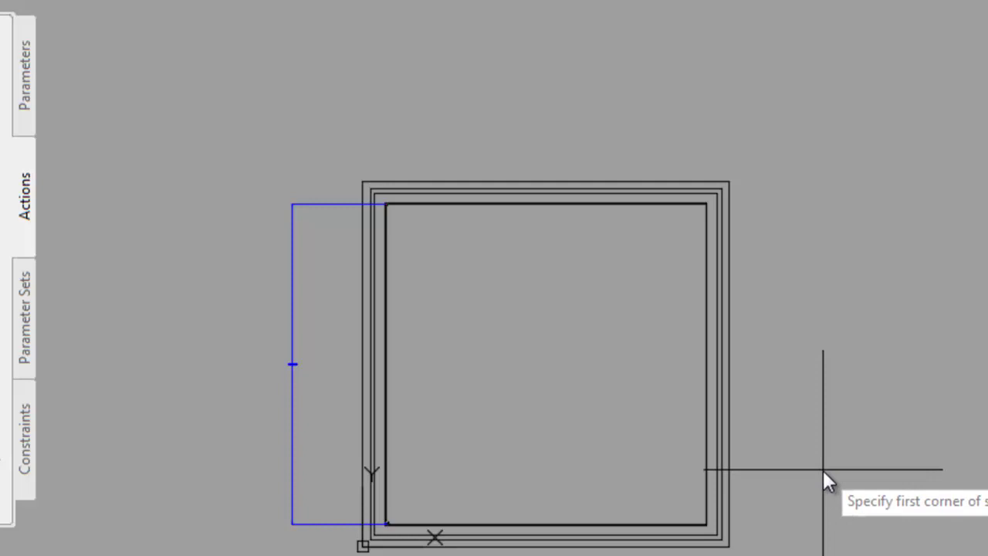
pyautogui.click(826, 397)
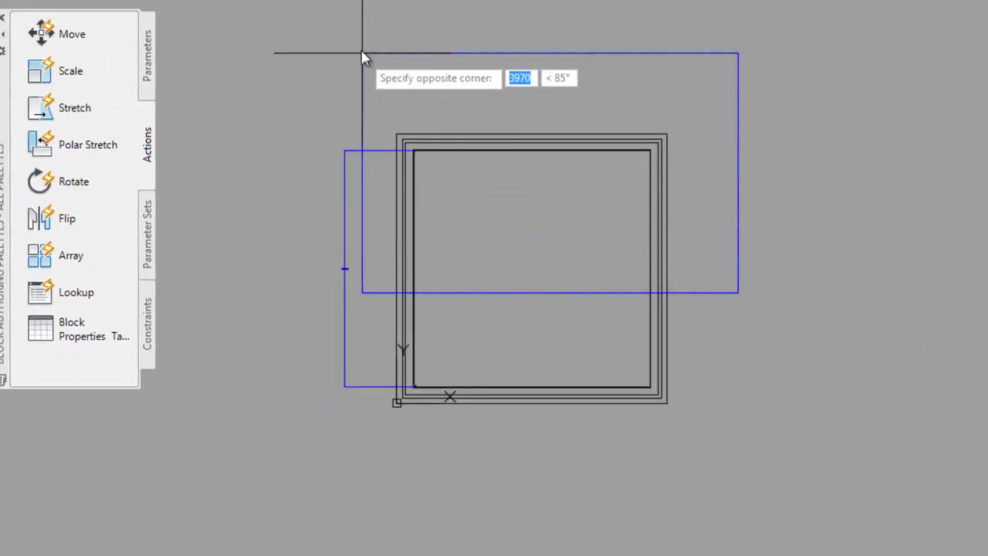
pyautogui.click(354, 6)
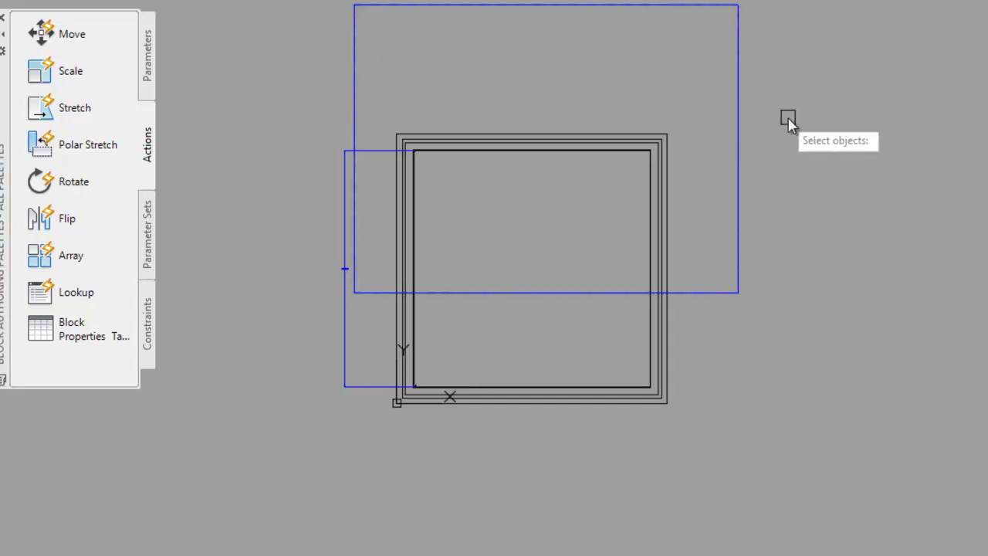
pyautogui.scroll(1, 543, 81)
pyautogui.scroll(1, 542, 78)
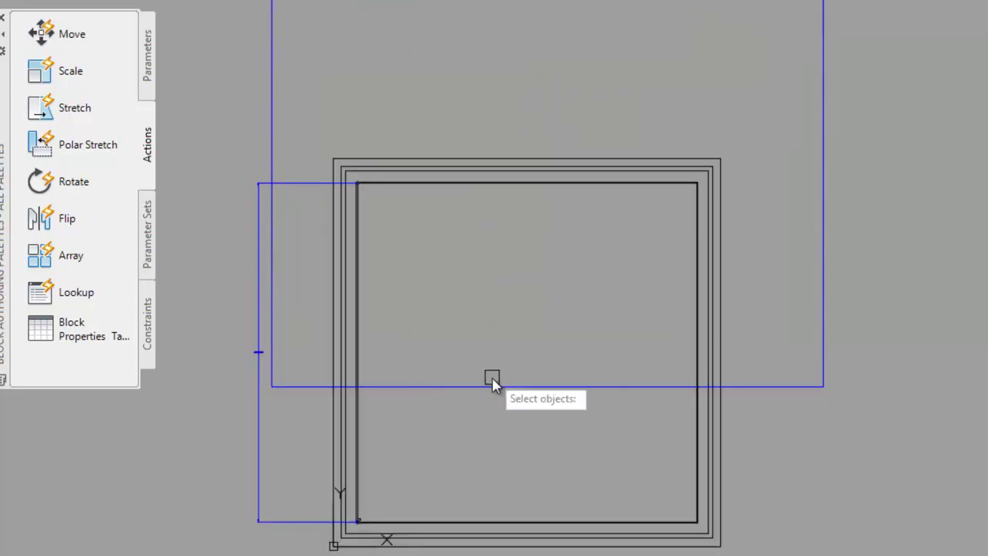
pyautogui.scroll(-1, 494, 375)
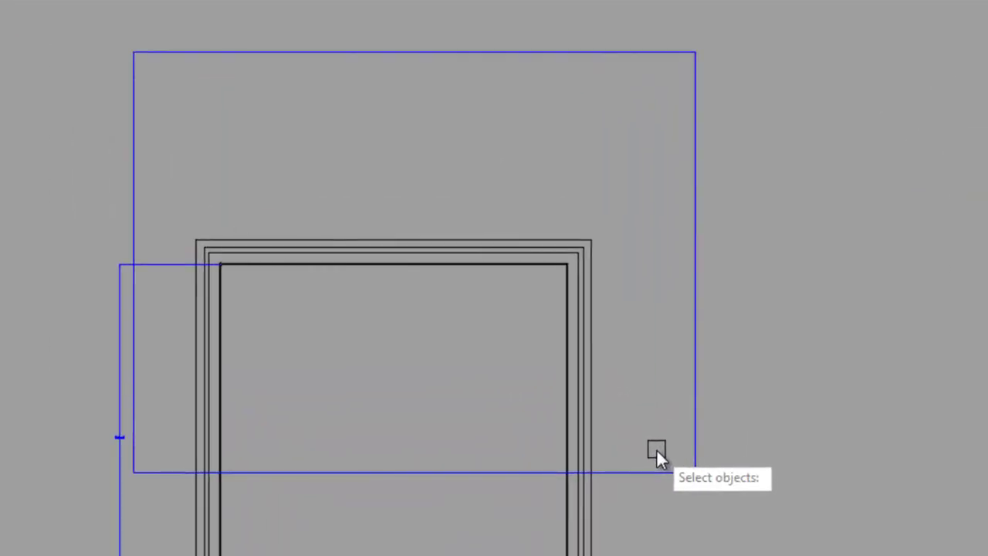
# Crossing-select the upper wall lines as the objects to stretch and finish the action
pyautogui.click(656, 449)
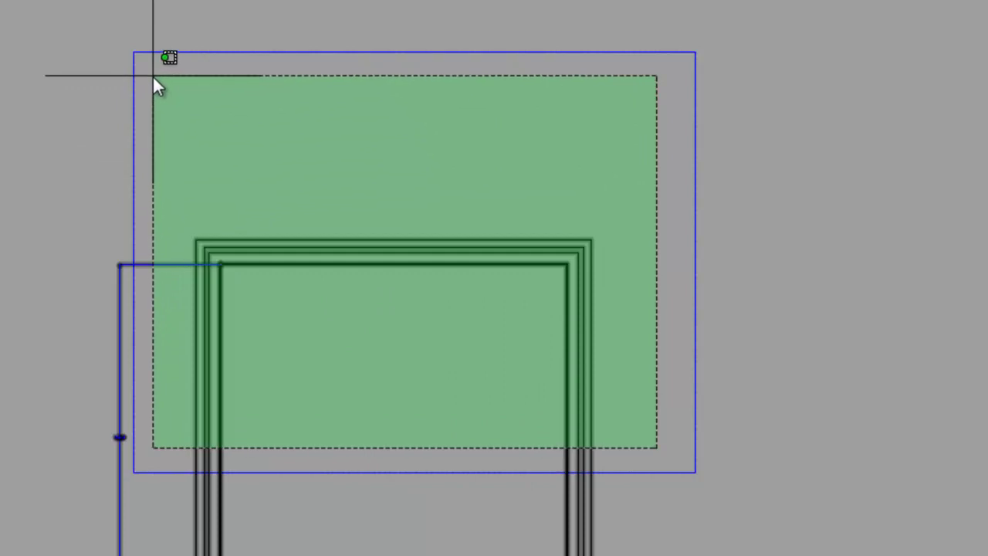
pyautogui.click(152, 74)
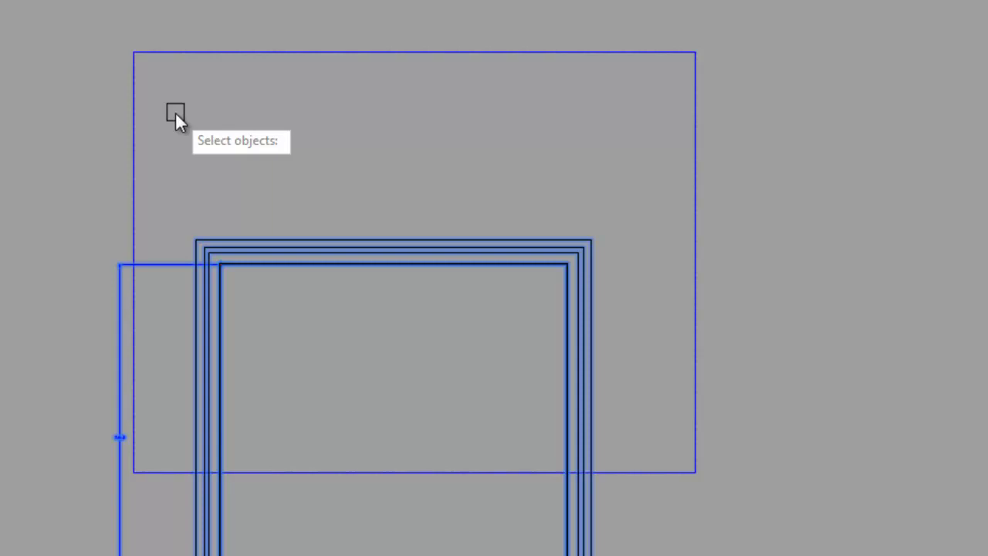
pyautogui.press('Return')
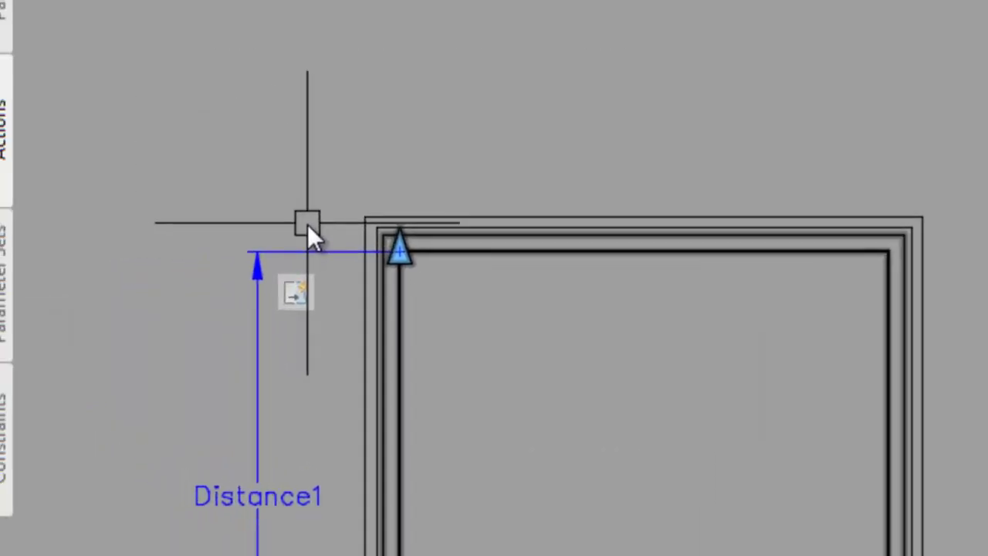
pyautogui.scroll(2, 292, 403)
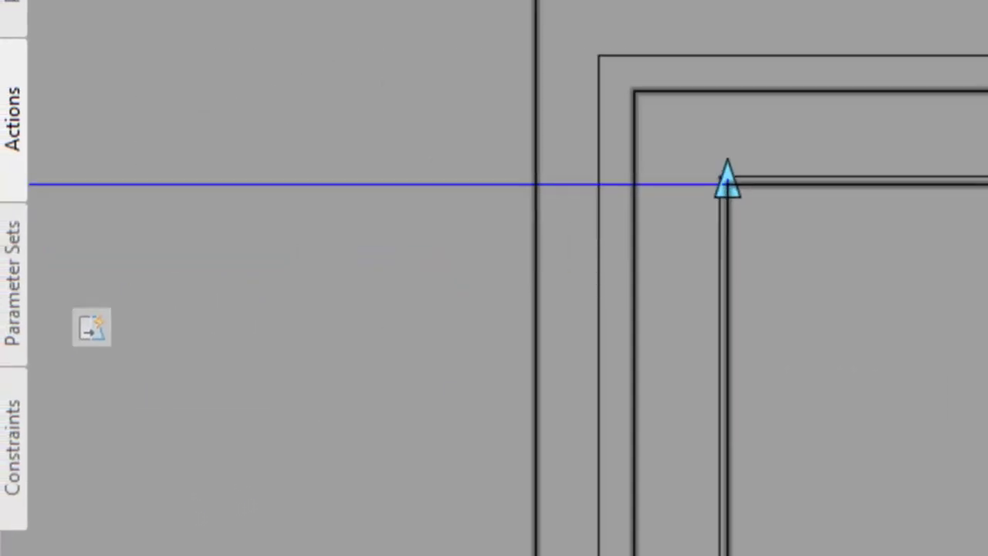
pyautogui.scroll(-2, 846, 256)
pyautogui.scroll(1, 846, 256)
pyautogui.scroll(1, 353, 320)
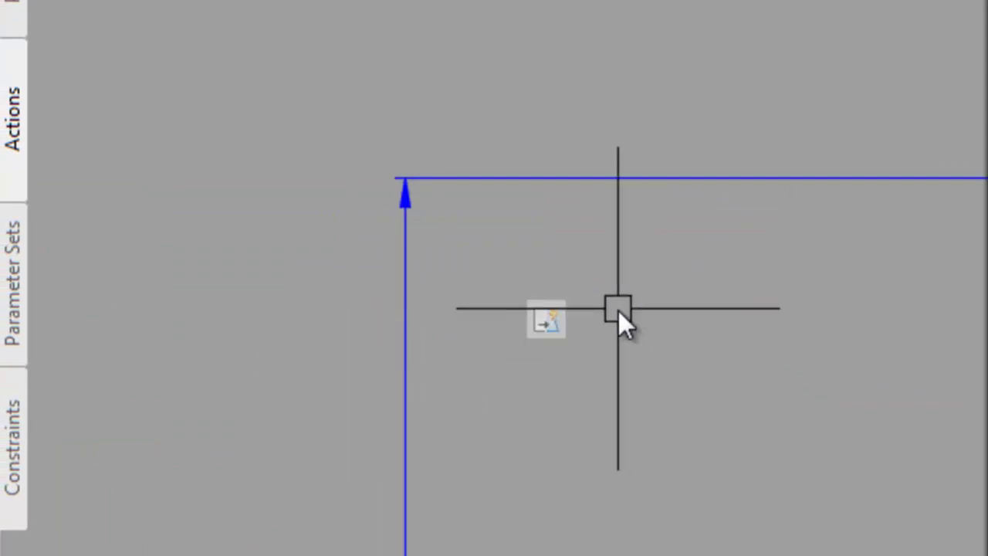
pyautogui.scroll(2, 618, 310)
pyautogui.scroll(-8, 536, 212)
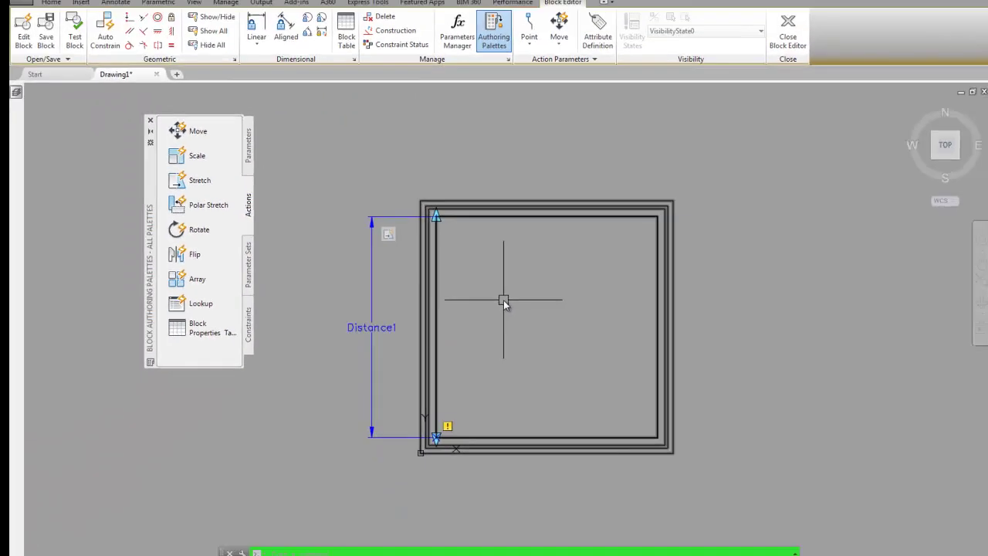
pyautogui.scroll(1, 503, 299)
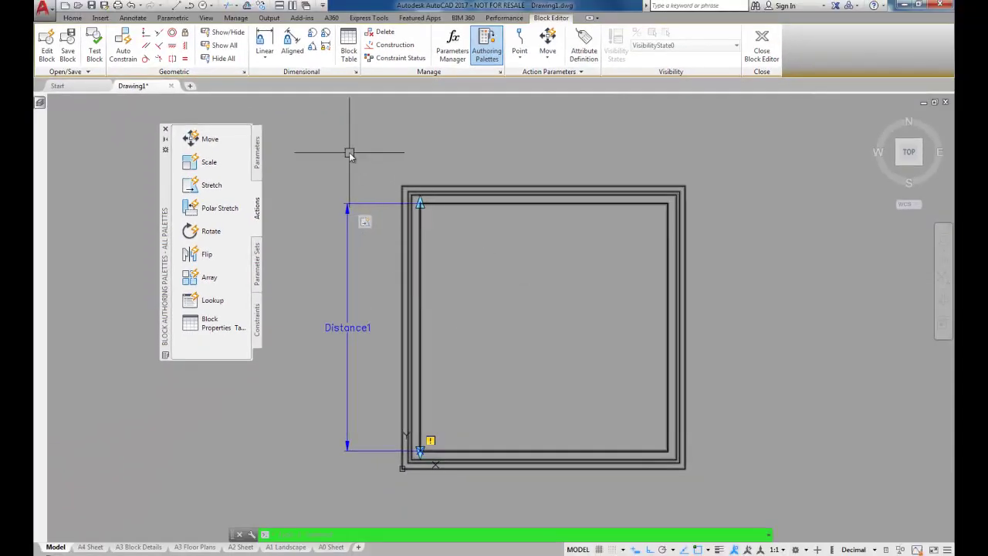
pyautogui.scroll(-3, 349, 152)
pyautogui.scroll(2, 370, 139)
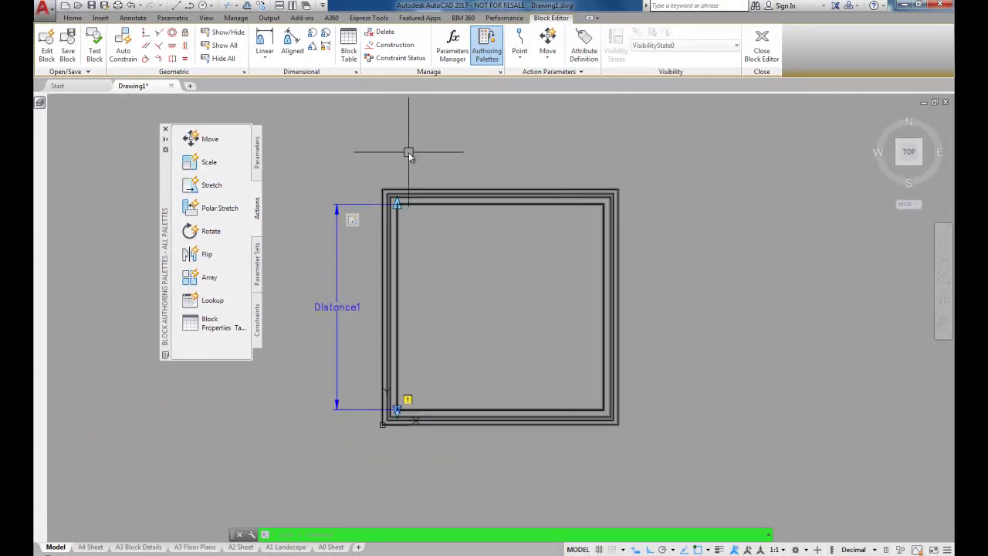
pyautogui.scroll(1, 412, 156)
pyautogui.scroll(-1, 386, 158)
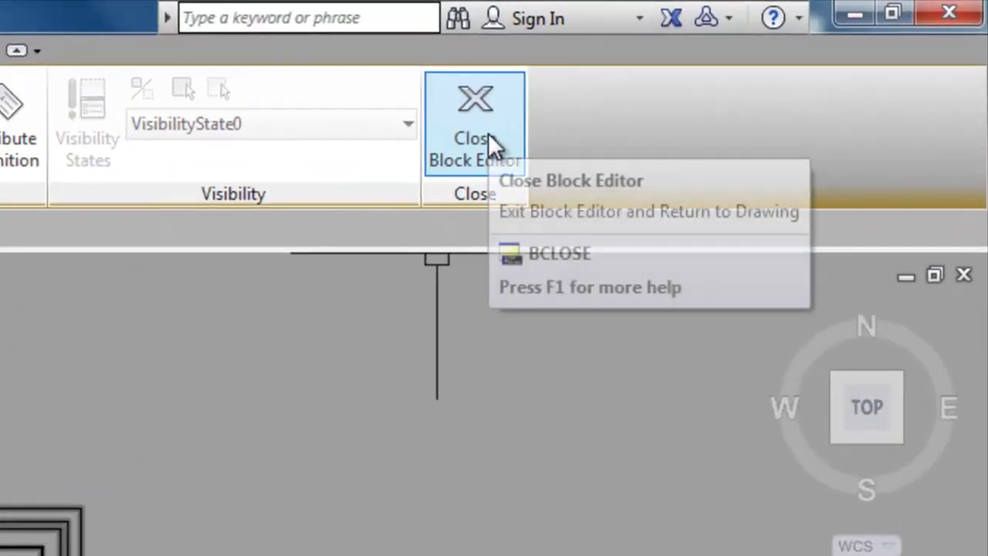
# Return to the drawing and drag the wall's arrow grip up to the upper corner to test stretching
pyautogui.click(488, 136)
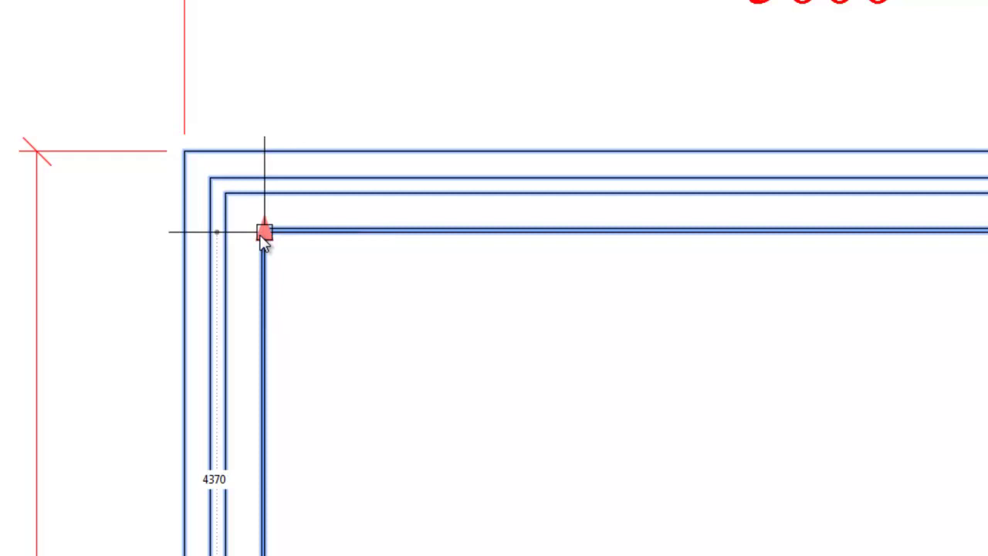
pyautogui.scroll(-3, 432, 375)
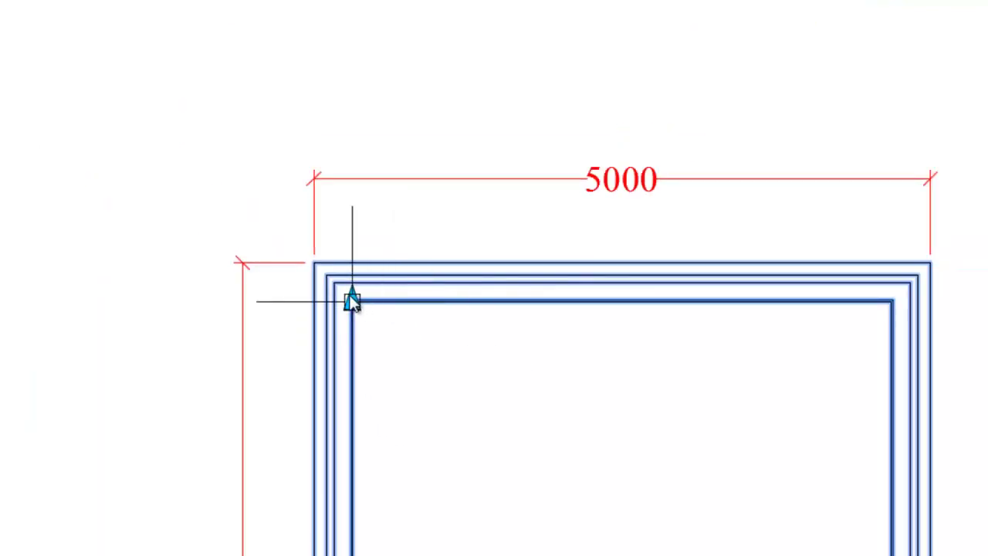
pyautogui.click(352, 301)
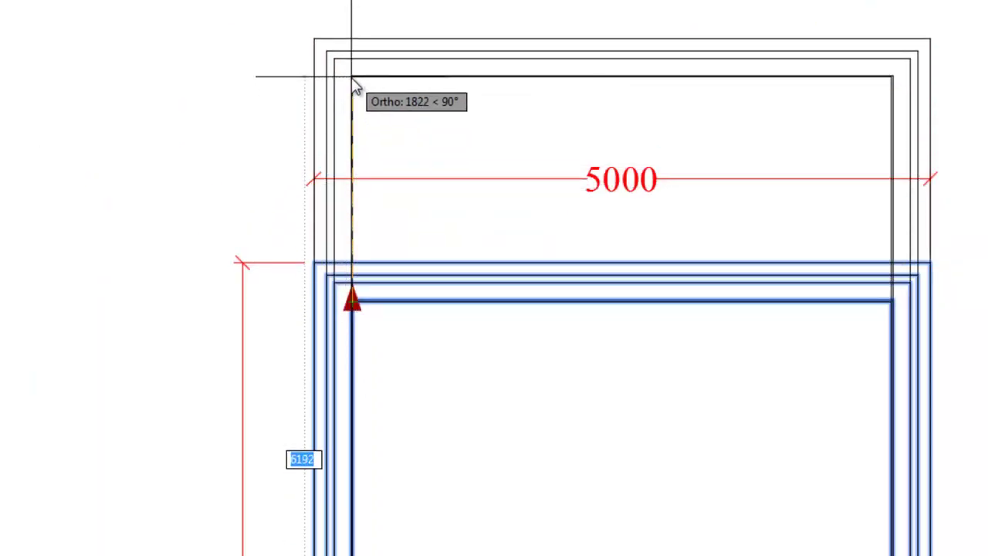
pyautogui.click(351, 78)
pyautogui.scroll(-2, 379, 292)
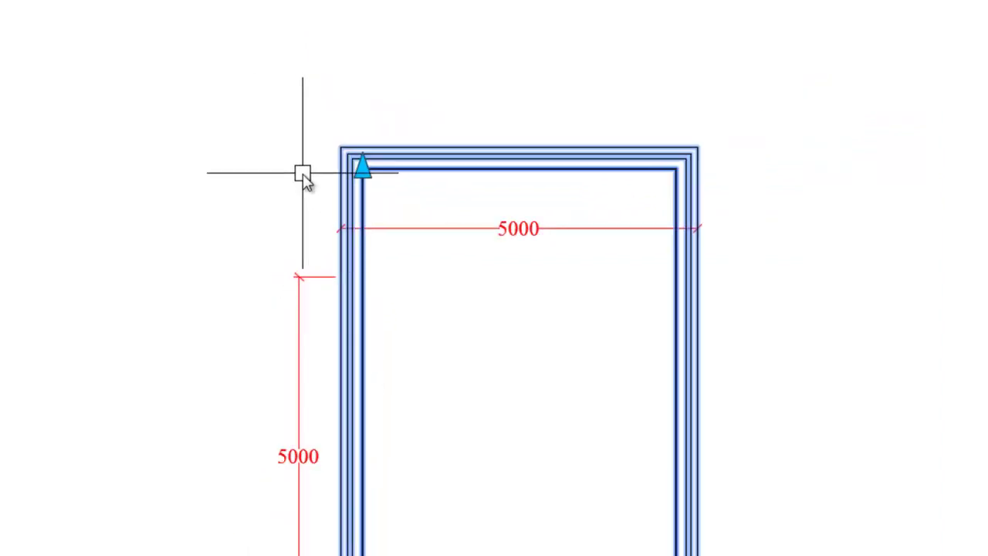
pyautogui.scroll(2, 303, 173)
pyautogui.scroll(-3, 276, 206)
pyautogui.scroll(1, 228, 375)
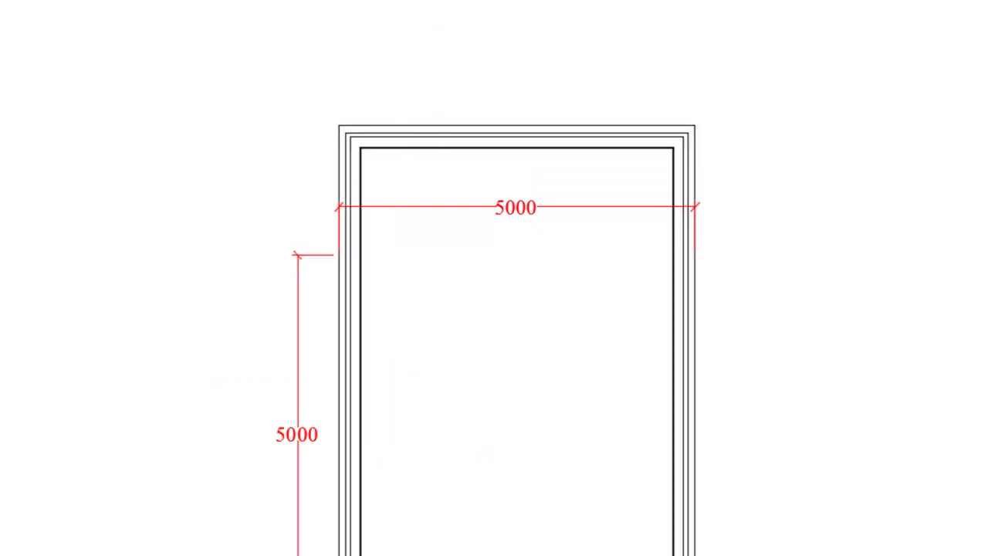
# Delete the vertical 5000 dimension, then select the horizontal 5000 dimension
pyautogui.click(299, 371)
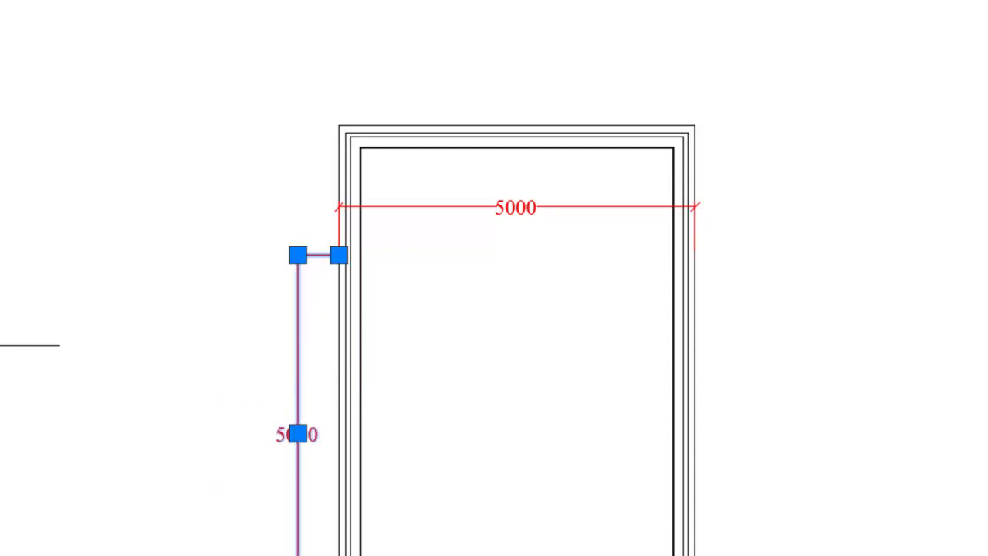
pyautogui.press('Delete')
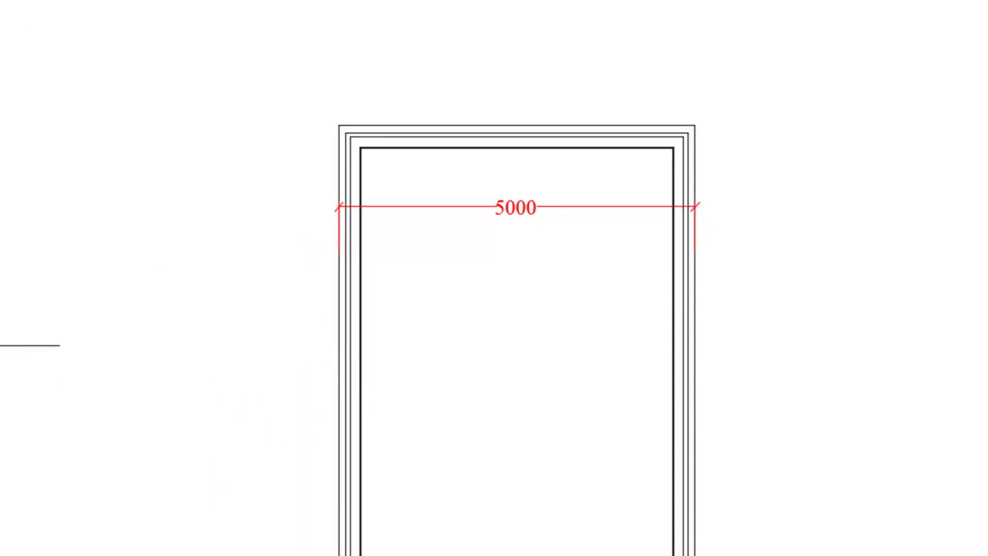
pyautogui.click(439, 209)
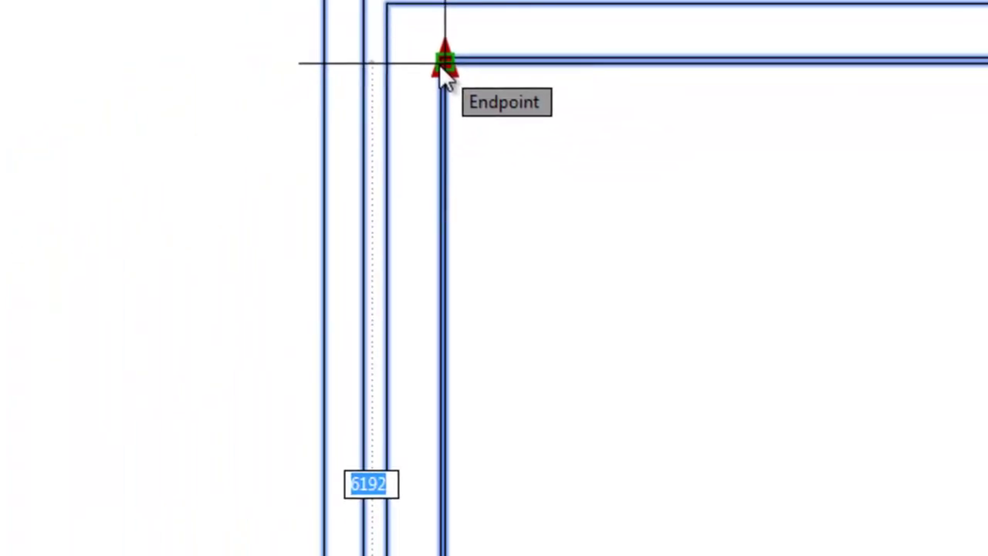
# Stretch the wall block's length to 8000 through its top length grip
pyautogui.scroll(-5, 439, 65)
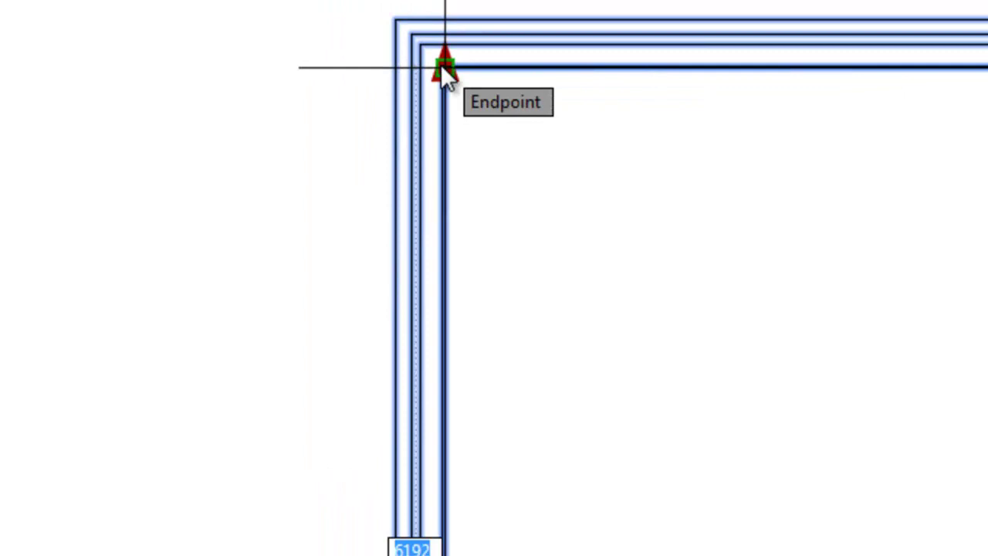
pyautogui.write('800')
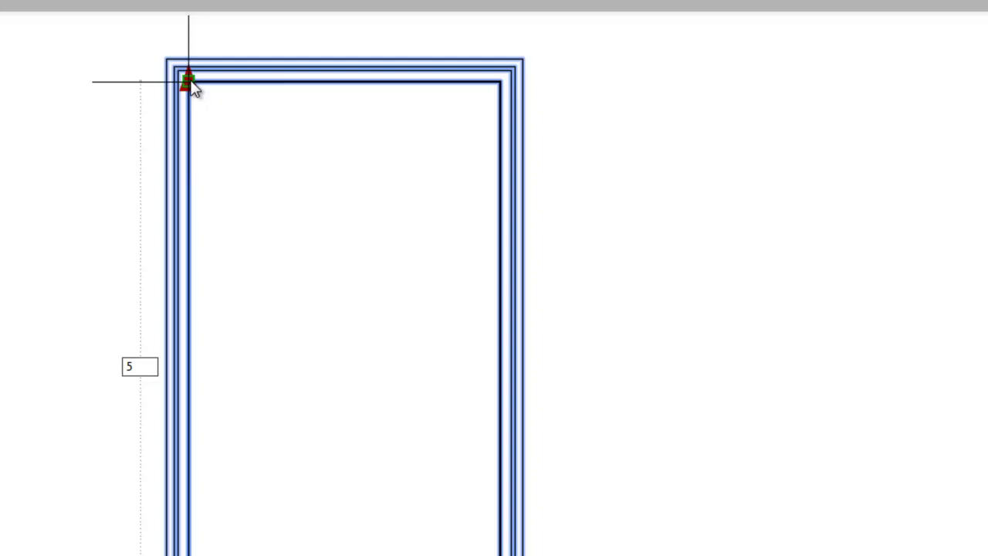
pyautogui.write('0')
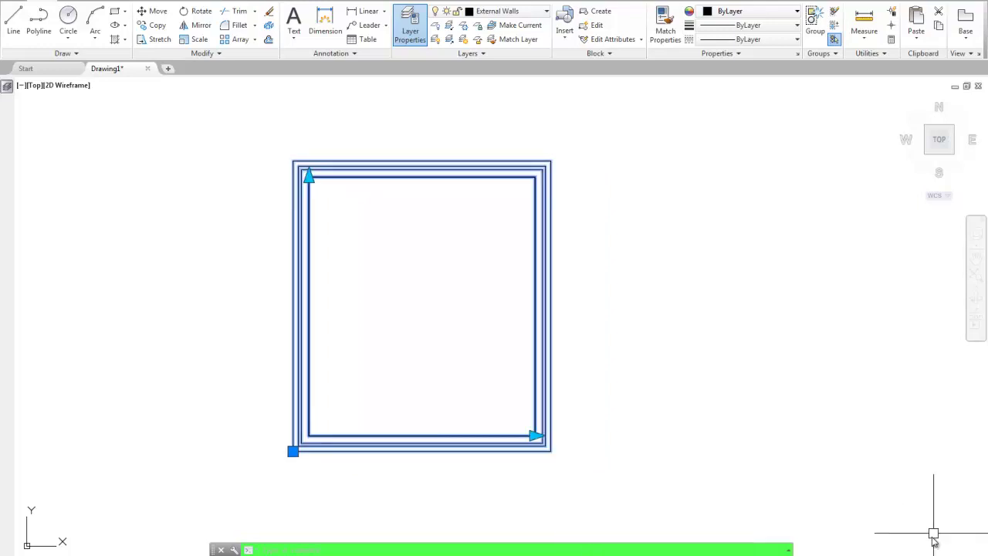
# Stretch the wall block's width out to the right by entering 700 at the width grip
pyautogui.scroll(2, 479, 462)
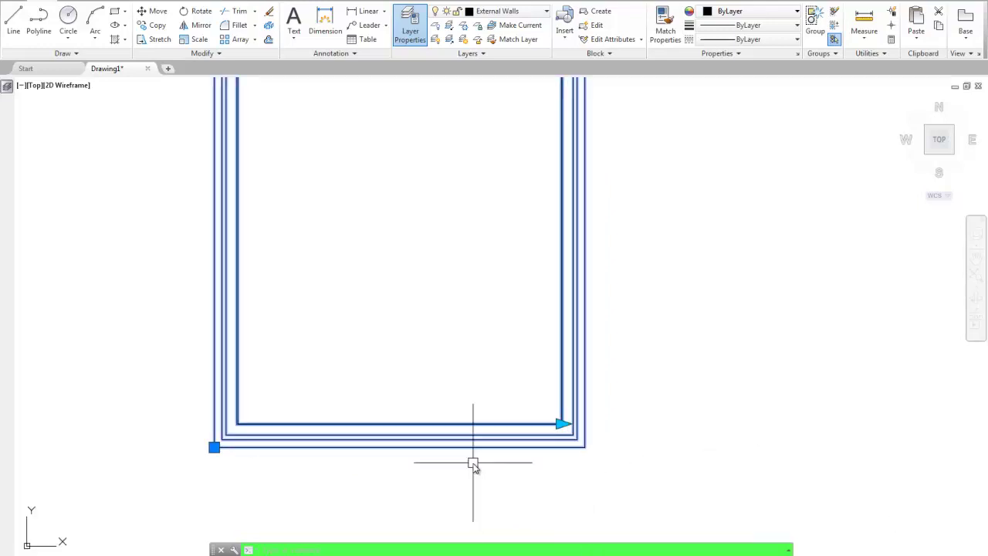
pyautogui.scroll(2, 236, 437)
pyautogui.scroll(-4, 294, 464)
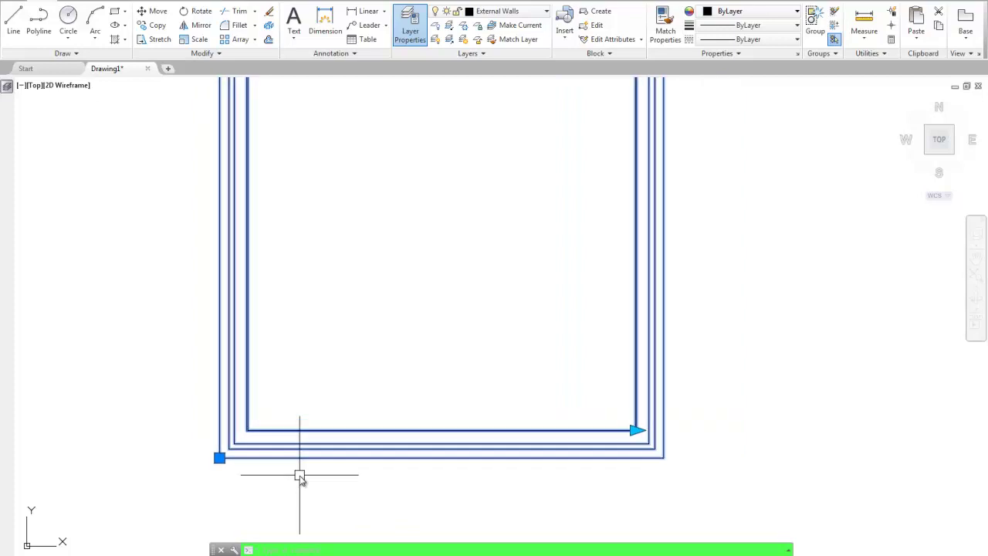
pyautogui.scroll(3, 477, 470)
pyautogui.scroll(4, 477, 469)
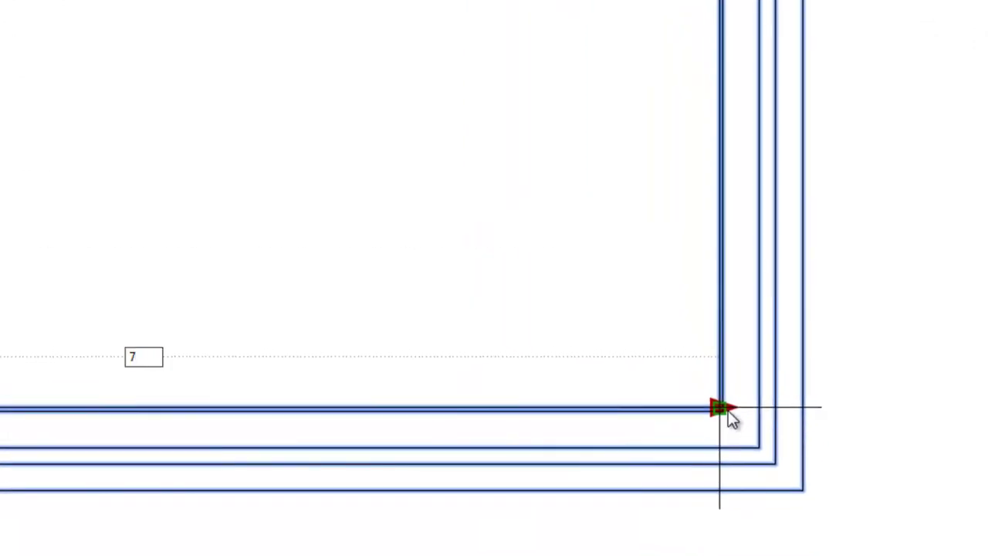
pyautogui.write('00')
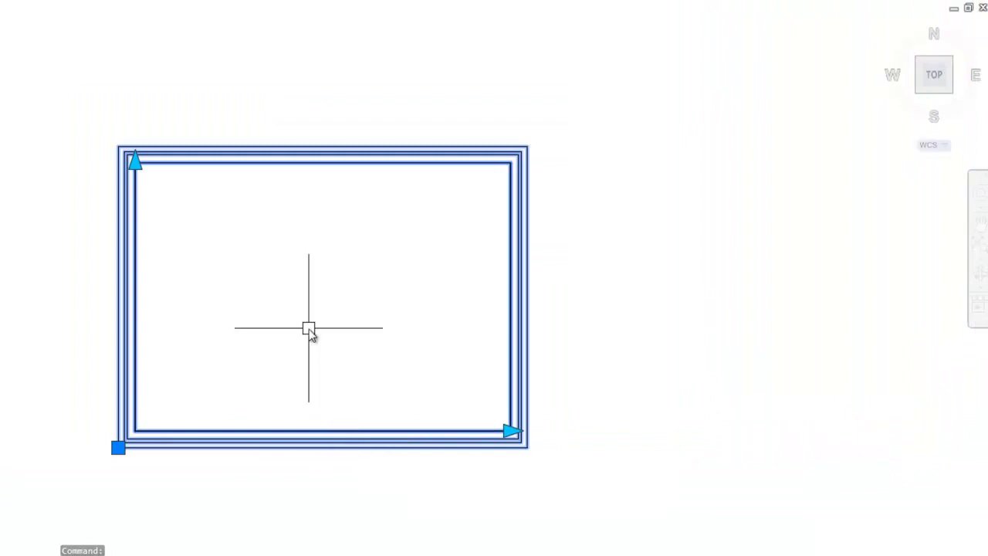
pyautogui.scroll(2, 143, 143)
pyautogui.scroll(-3, 206, 187)
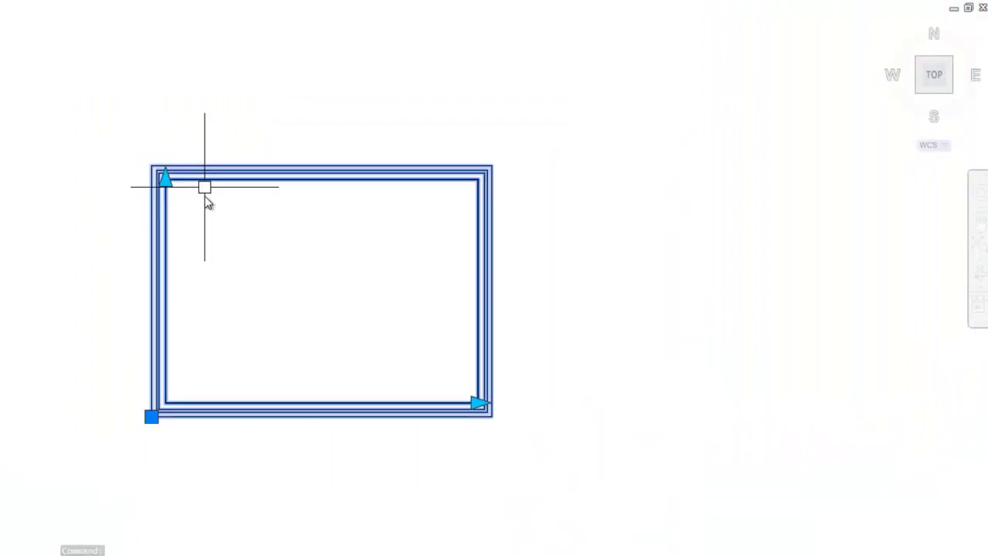
pyautogui.scroll(2, 358, 268)
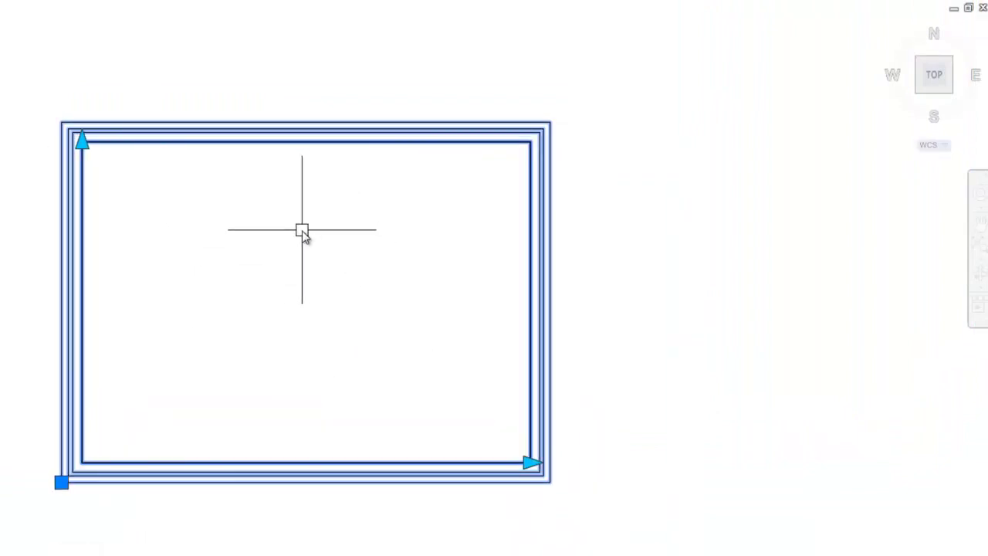
pyautogui.scroll(-1, 297, 251)
pyautogui.scroll(1, 297, 251)
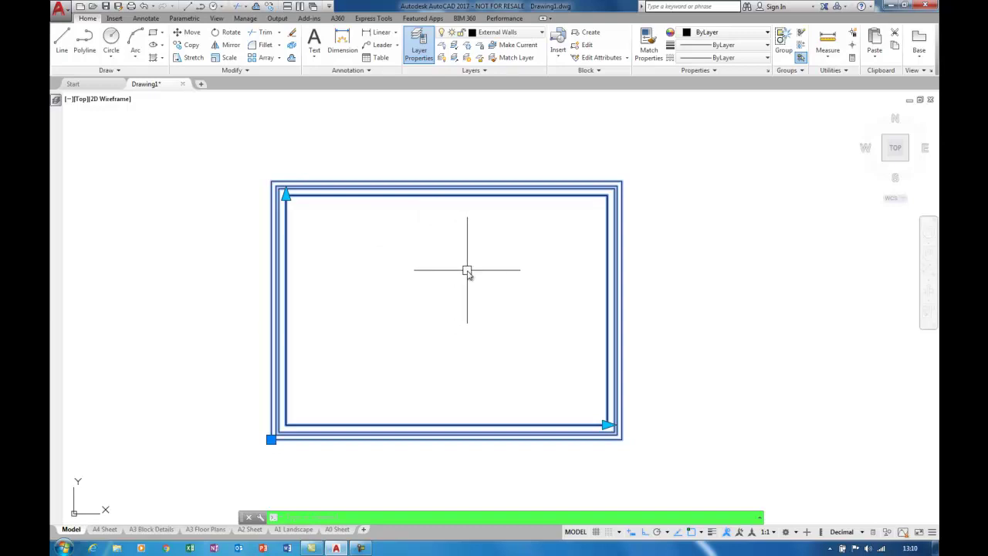
# Set the wall block's width back to 5000 using the lower-right grip
pyautogui.click(608, 427)
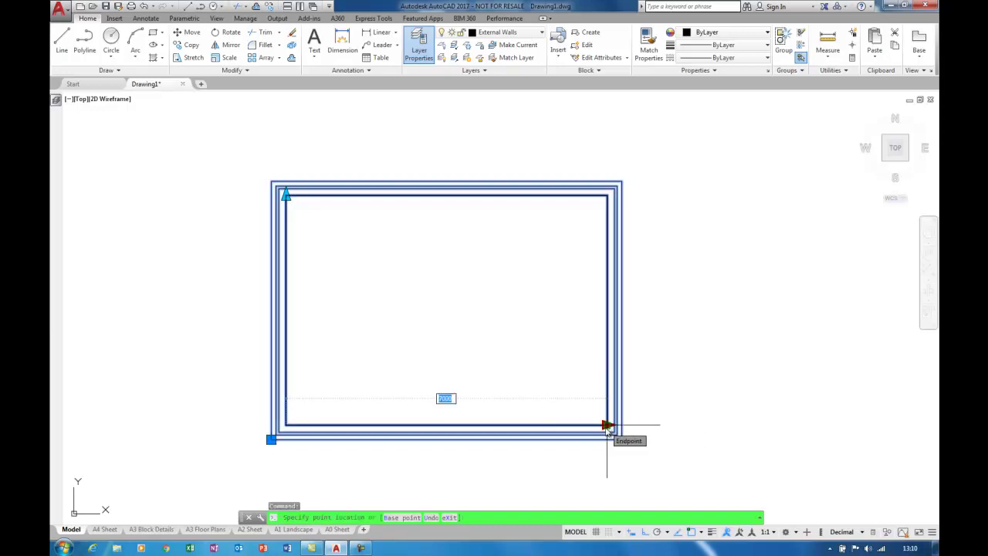
pyautogui.write('500')
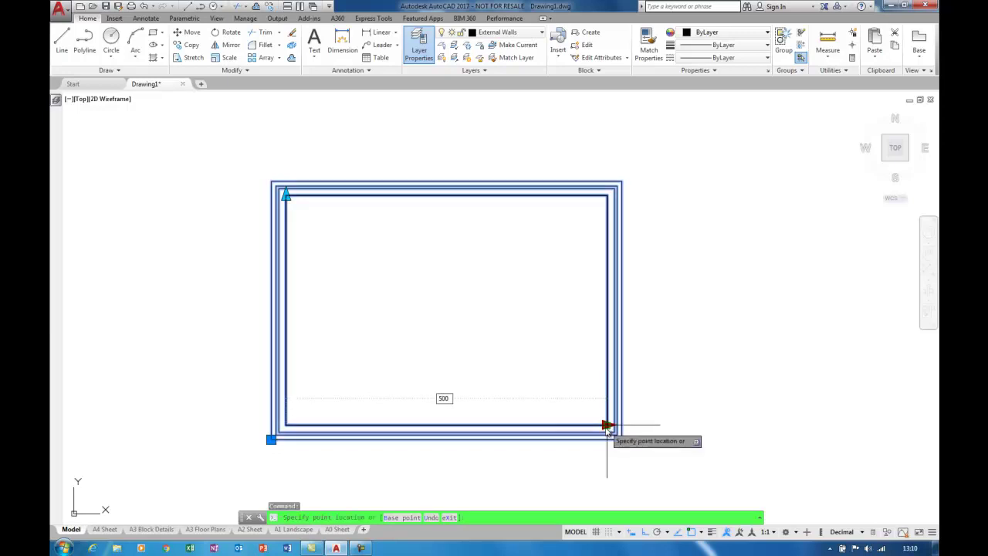
pyautogui.write('0')
pyautogui.press('Return')
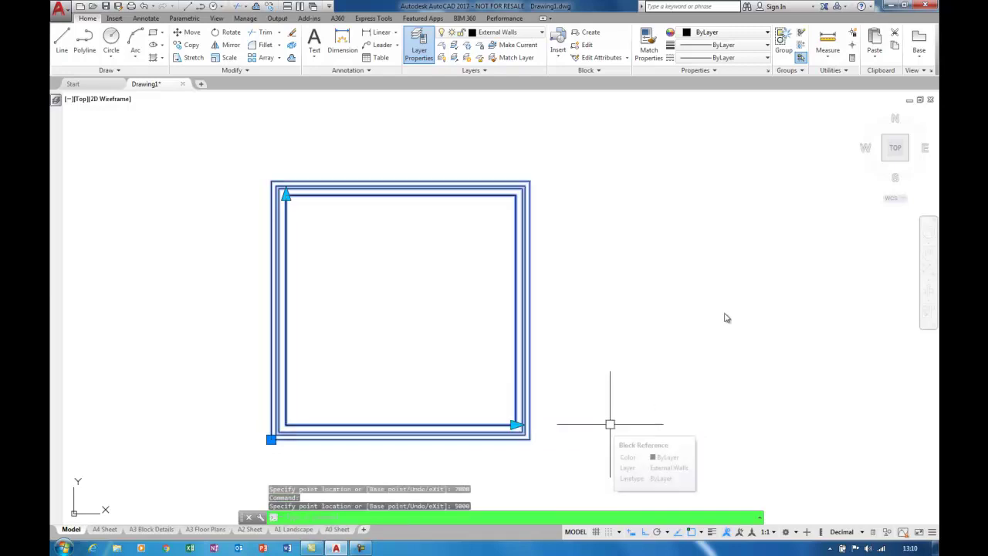
# Pick the top length grip, then cancel the stretch and deselect the block
pyautogui.click(286, 195)
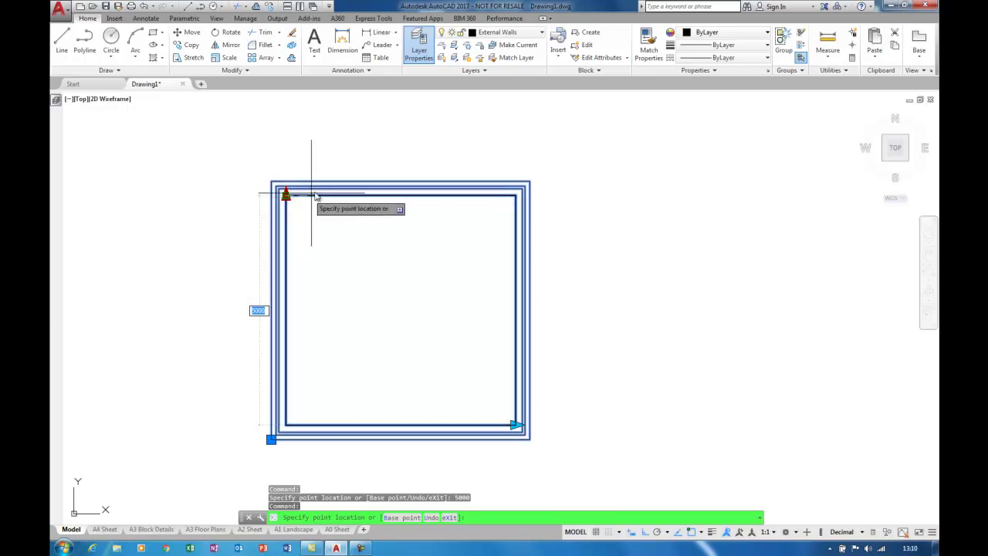
pyautogui.press('Escape')
pyautogui.press('Escape')
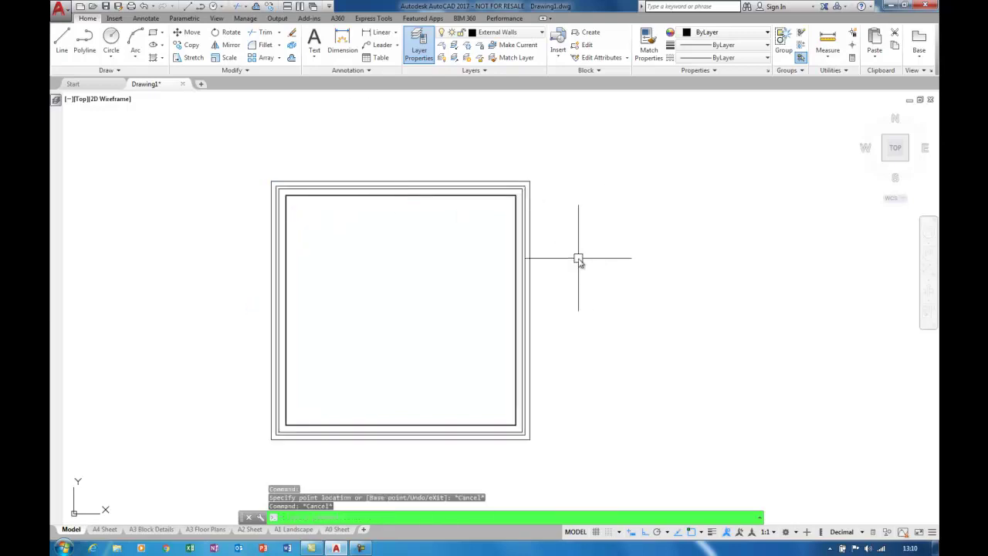
pyautogui.scroll(-2, 569, 253)
pyautogui.scroll(2, 505, 280)
pyautogui.scroll(-1, 450, 279)
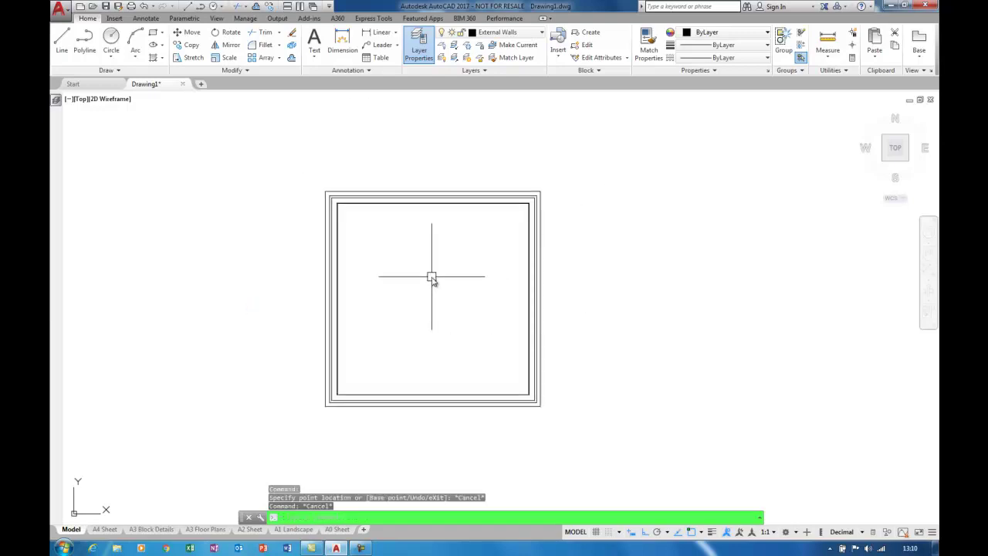
pyautogui.scroll(1, 439, 281)
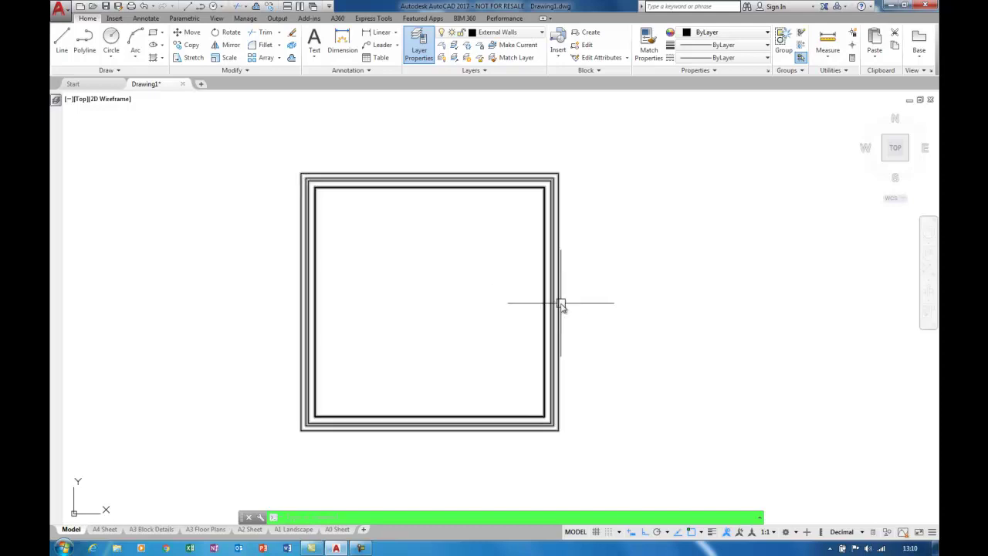
pyautogui.moveTo(556, 305)
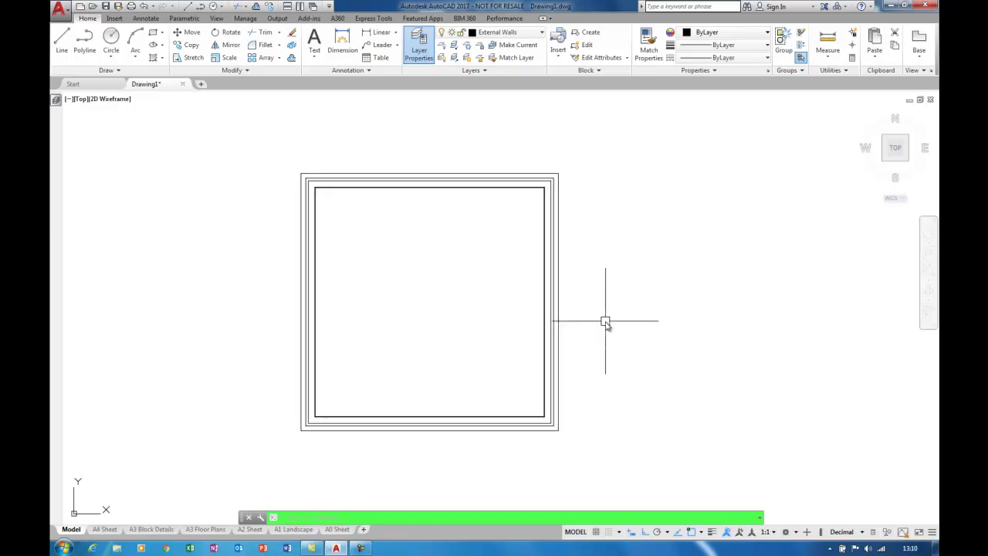
pyautogui.scroll(-2, 274, 261)
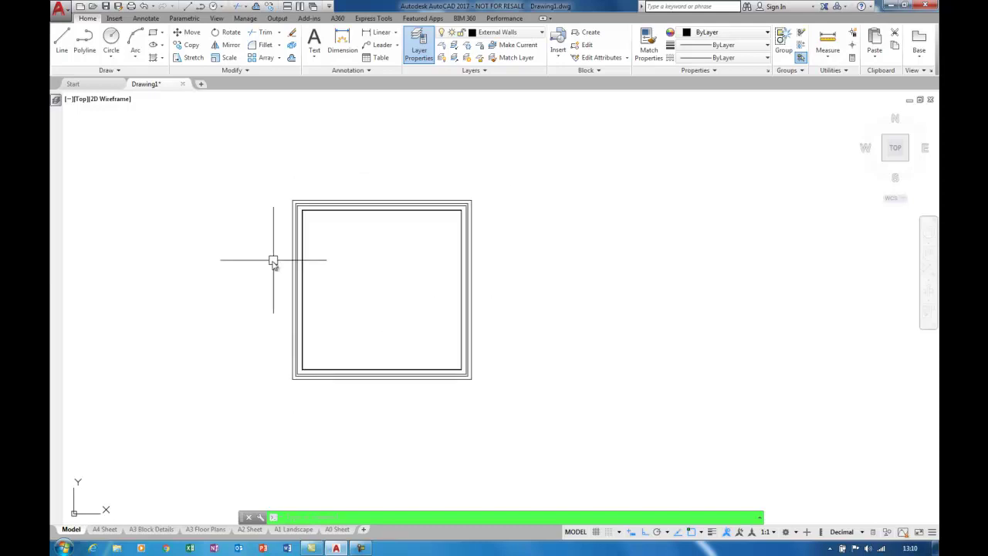
pyautogui.scroll(1, 352, 241)
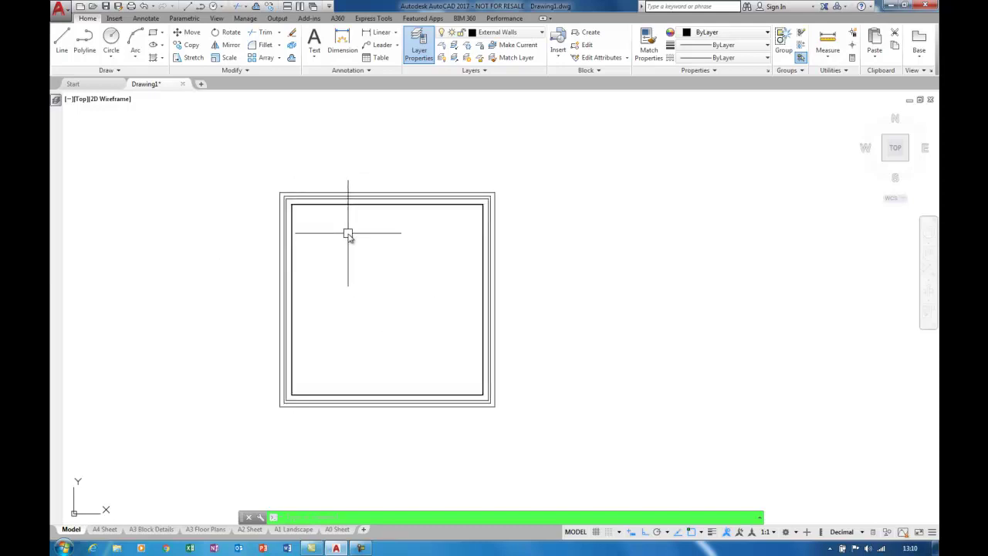
pyautogui.scroll(1, 348, 232)
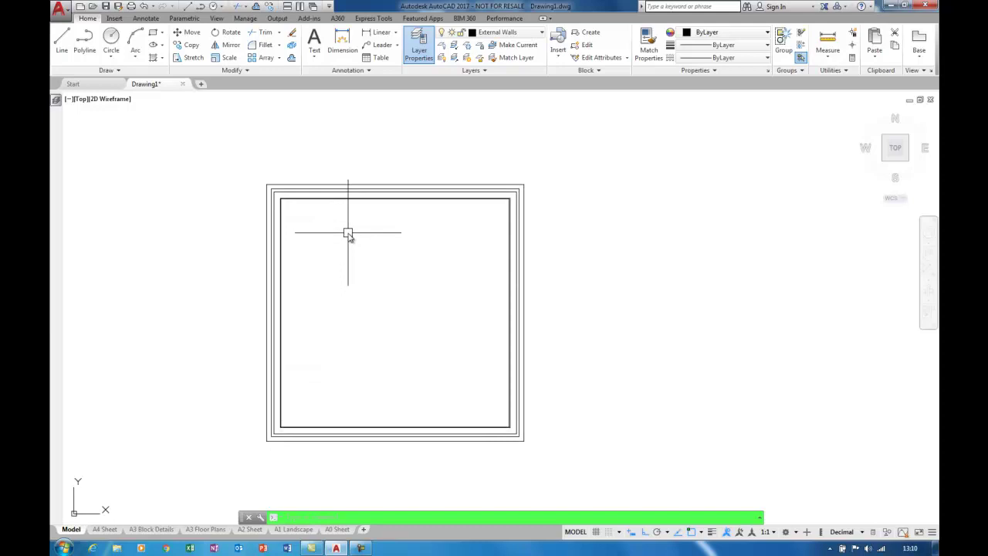